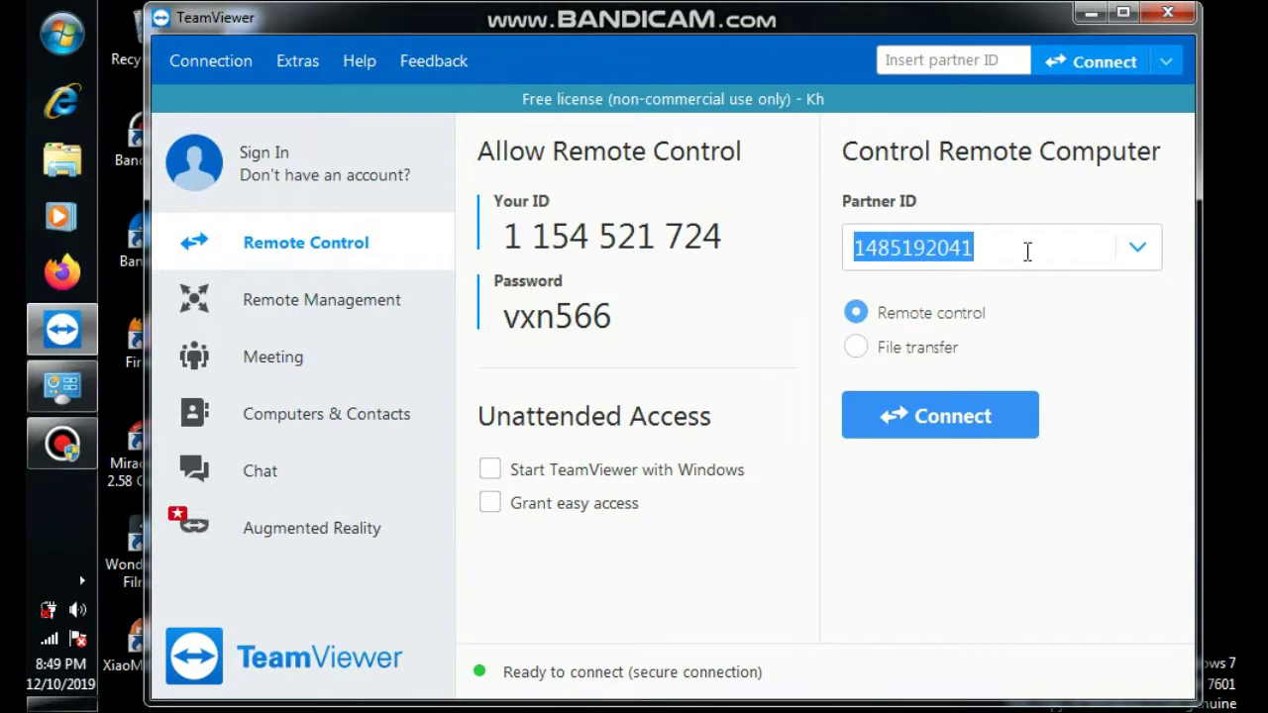
Step: Clear the partner ID, choose the saved partner ID again, and start a remote control connection to that computer
left_click(1021, 248)
key("BackSpace")
key("BackSpace")
key("BackSpace")
key("BackSpace")
key("BackSpace")
key("BackSpace")
key("BackSpace")
key("BackSpace")
key("BackSpace")
key("BackSpace")
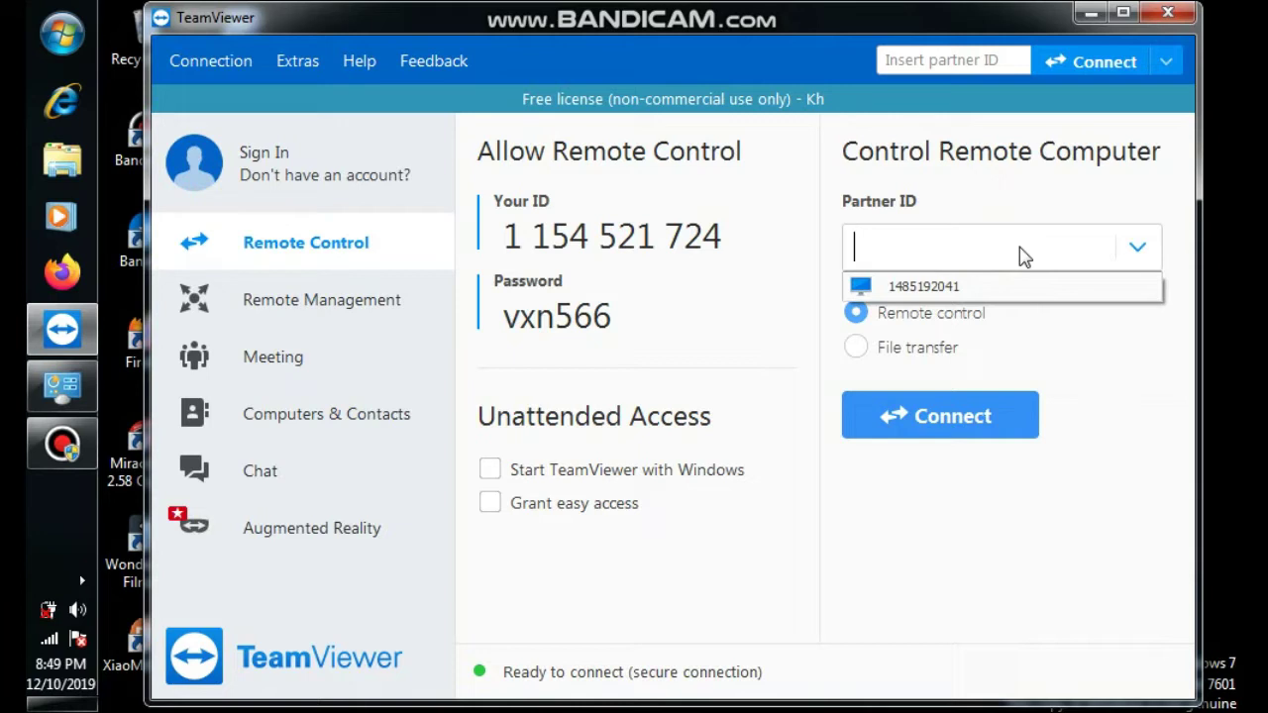
type("1")
left_click(978, 289)
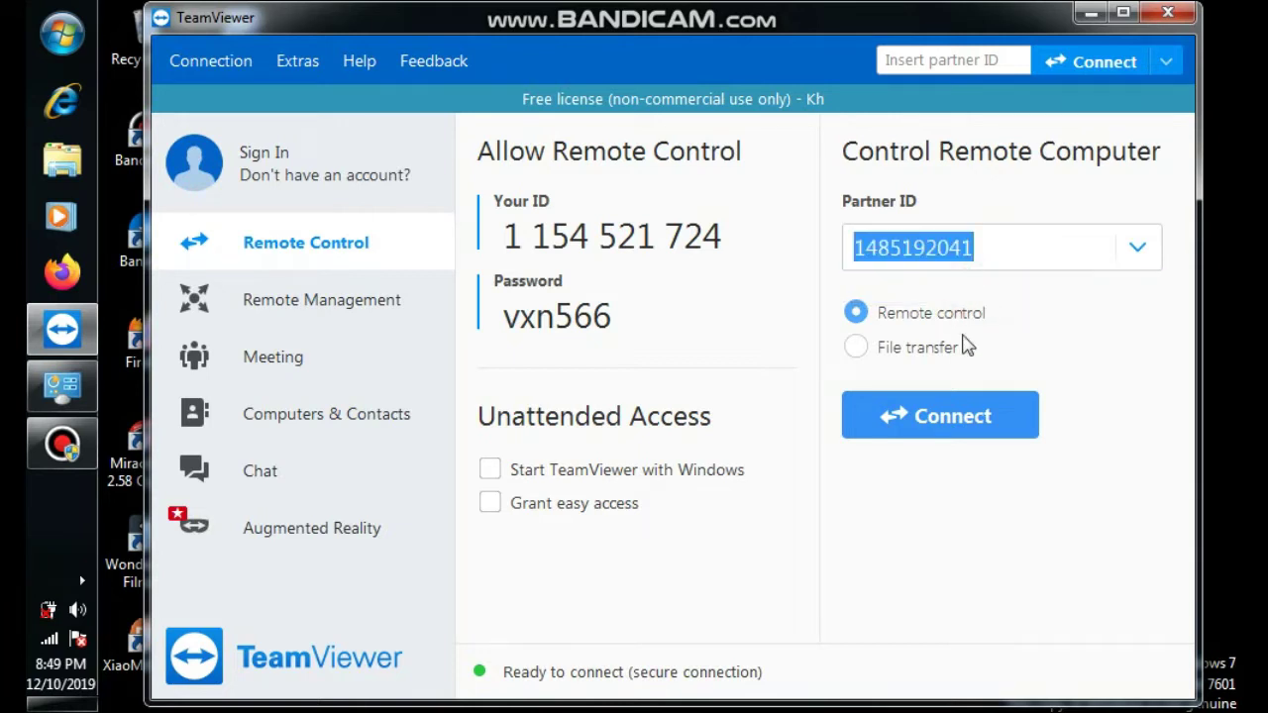
left_click(951, 424)
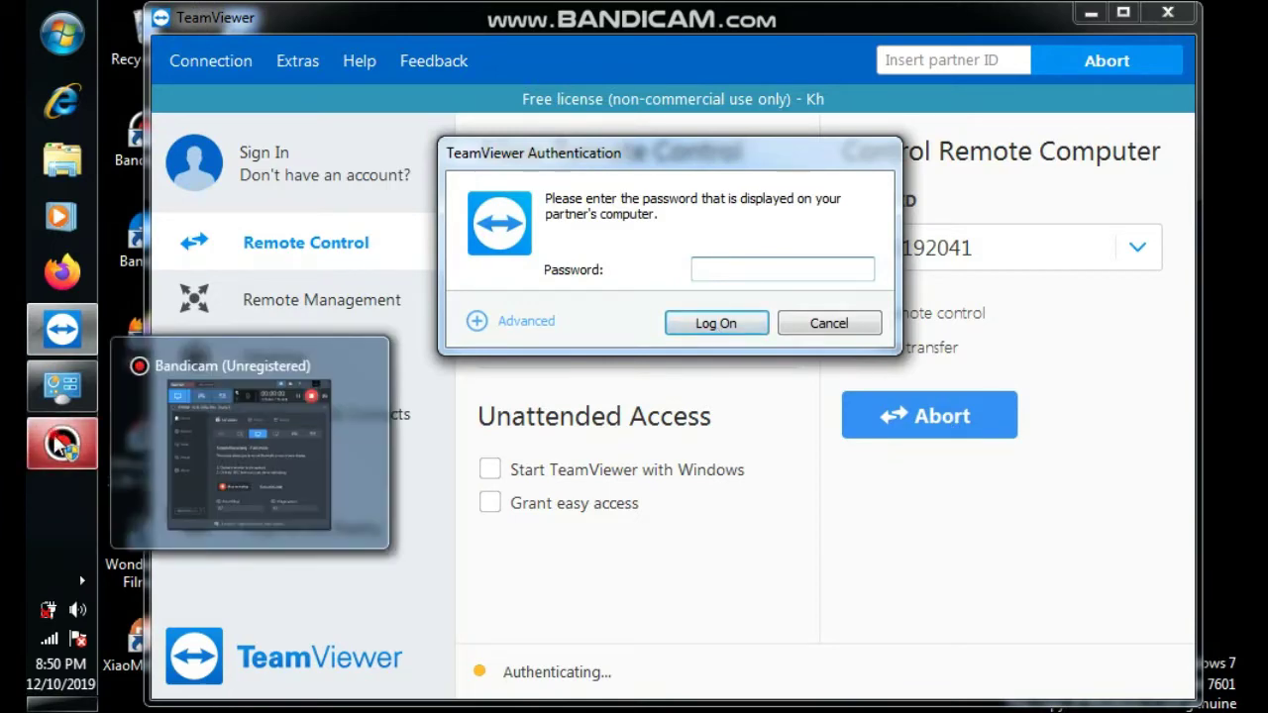
left_click(58, 444)
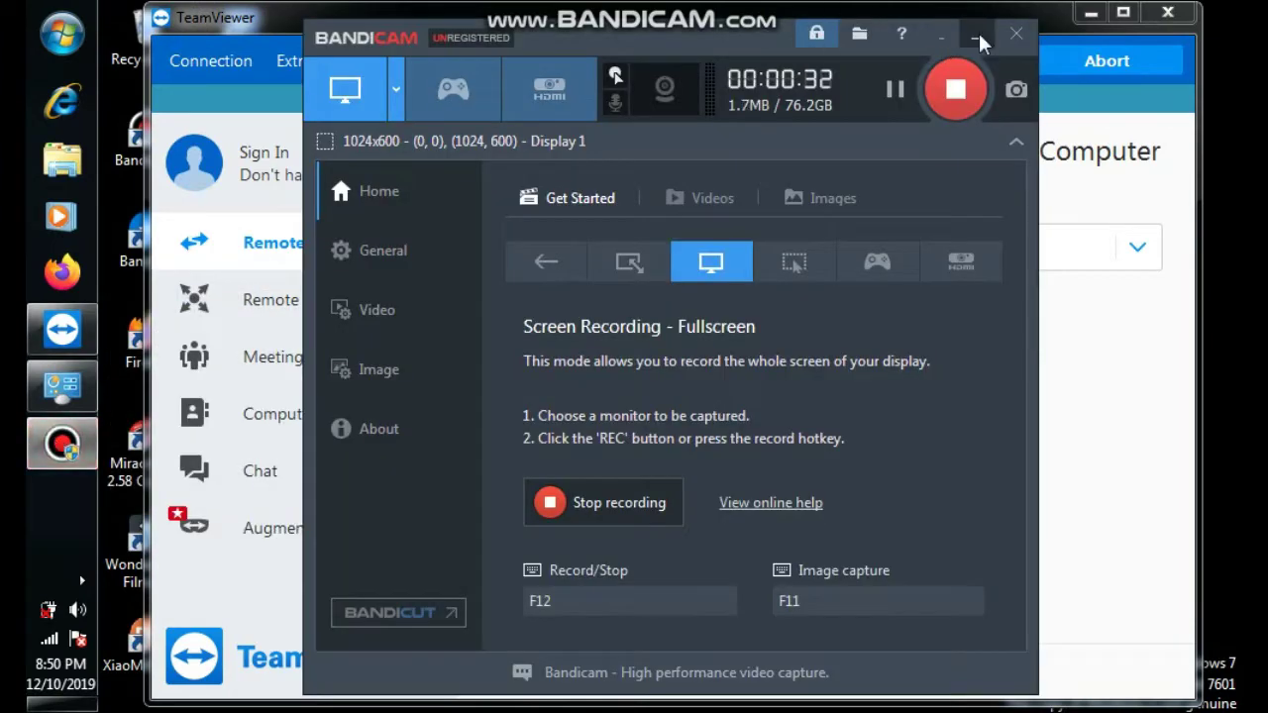
left_click(977, 40)
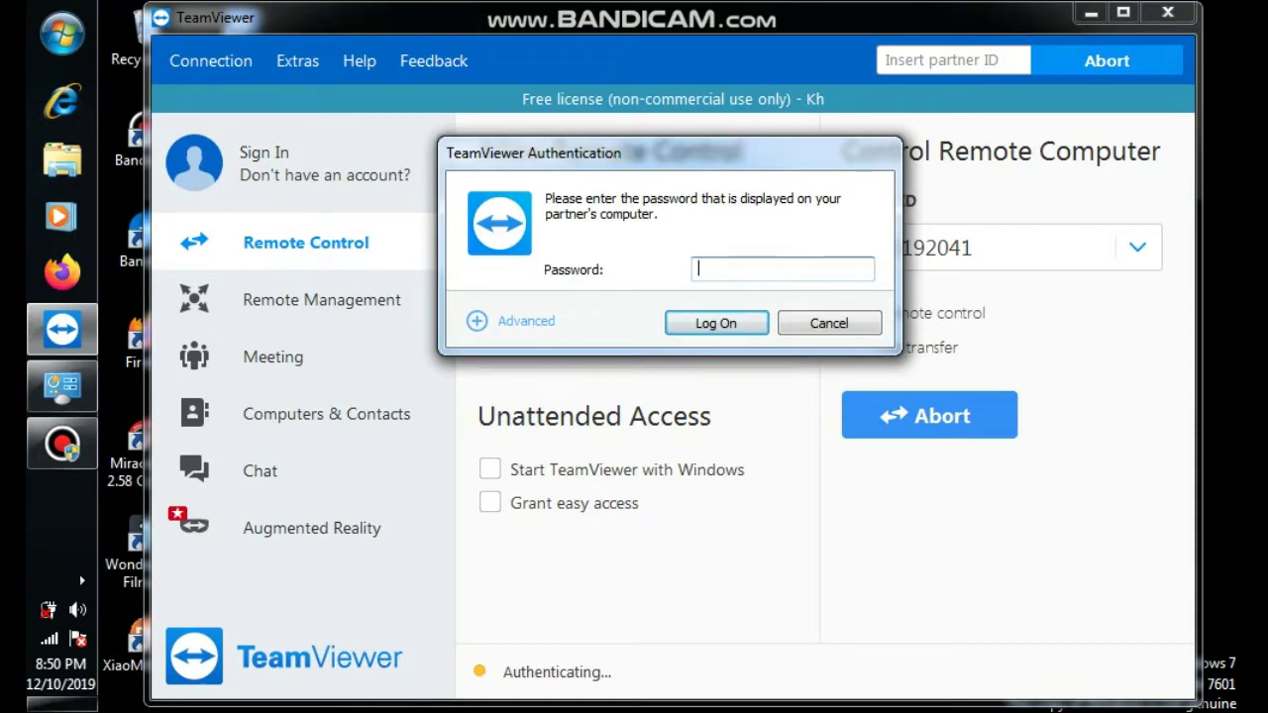
Step: Enter the partner computer's password and log on to the remote session
type("••••••")
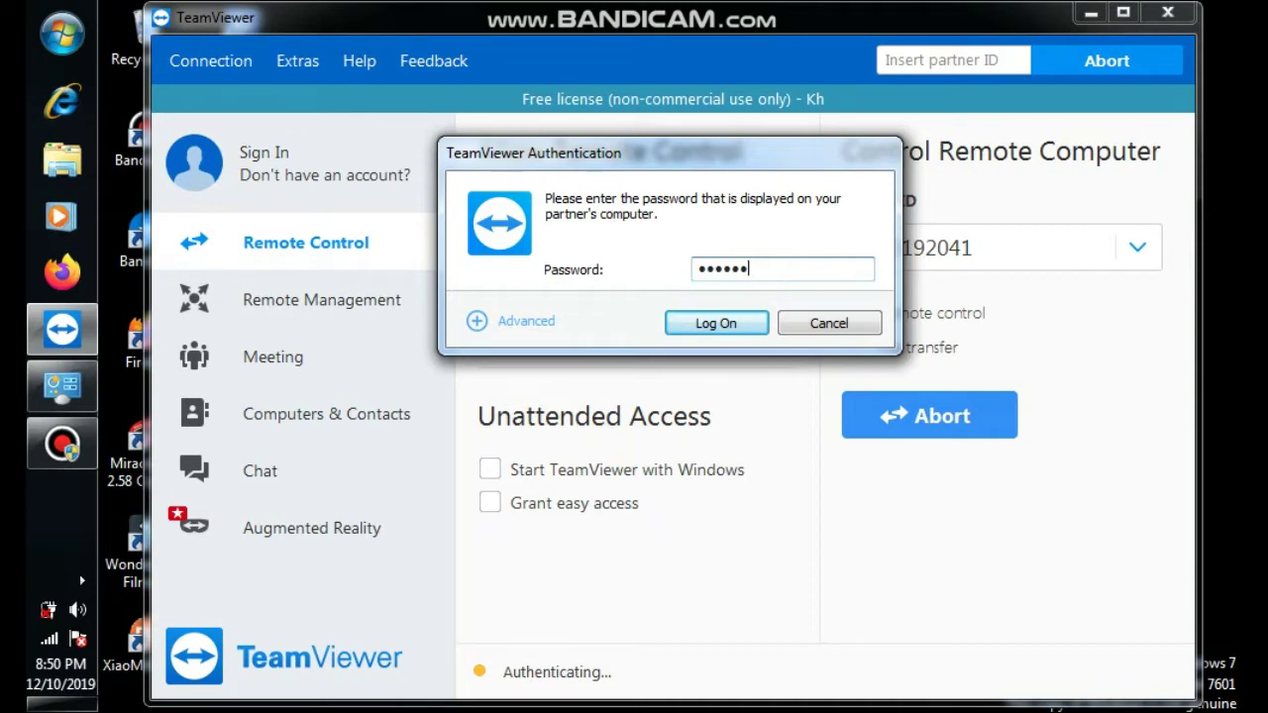
left_click(712, 332)
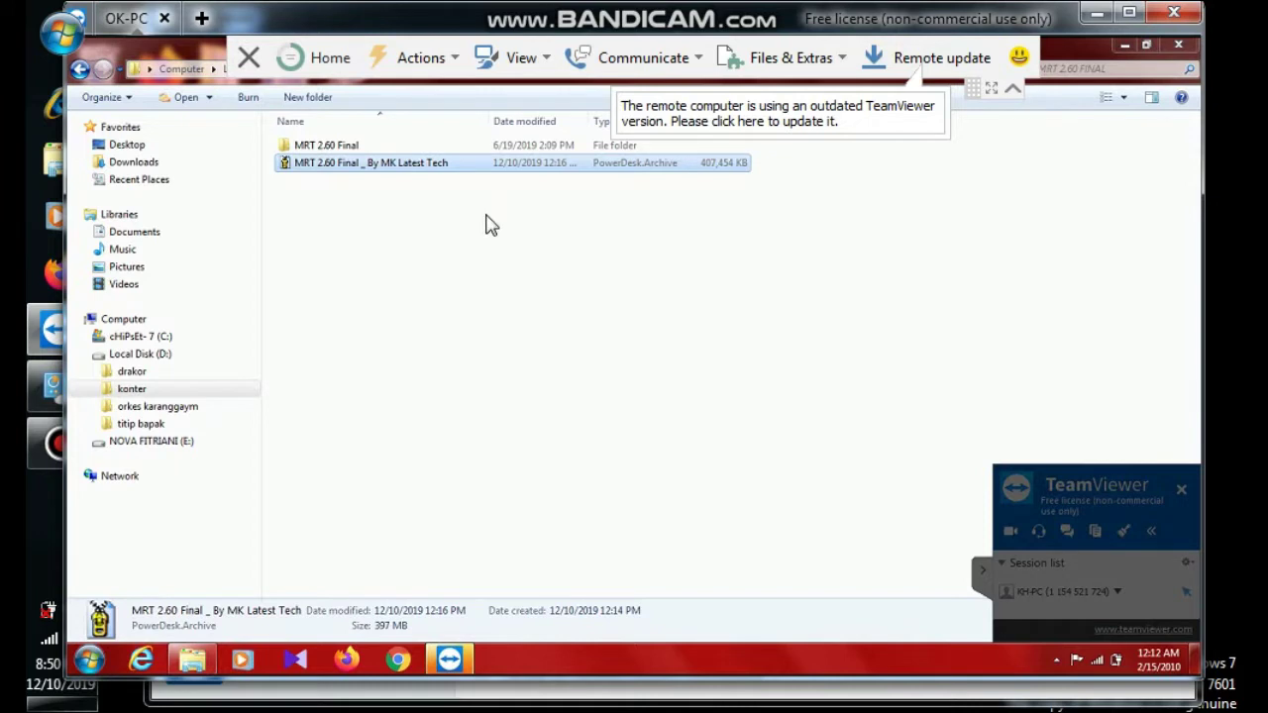
Step: On the remote computer, open the MRT 2.60 Final folder and run MTK_driver as administrator
left_click(358, 145)
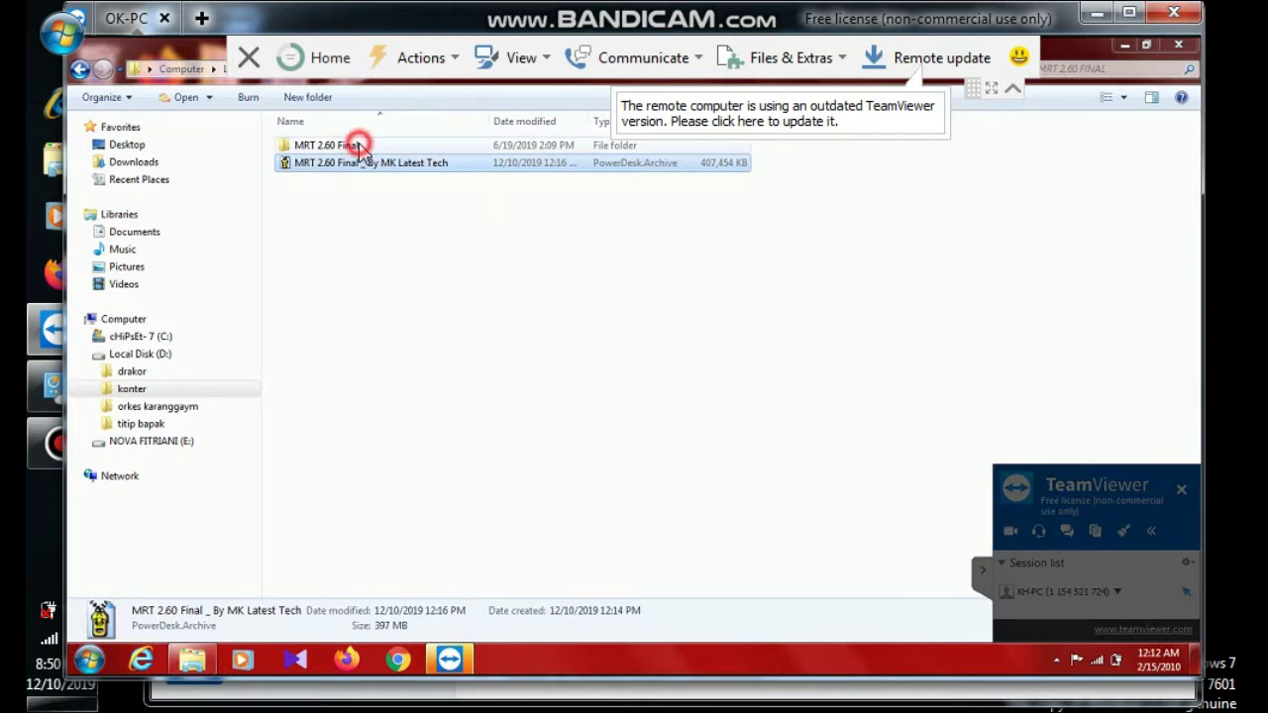
left_click(358, 145)
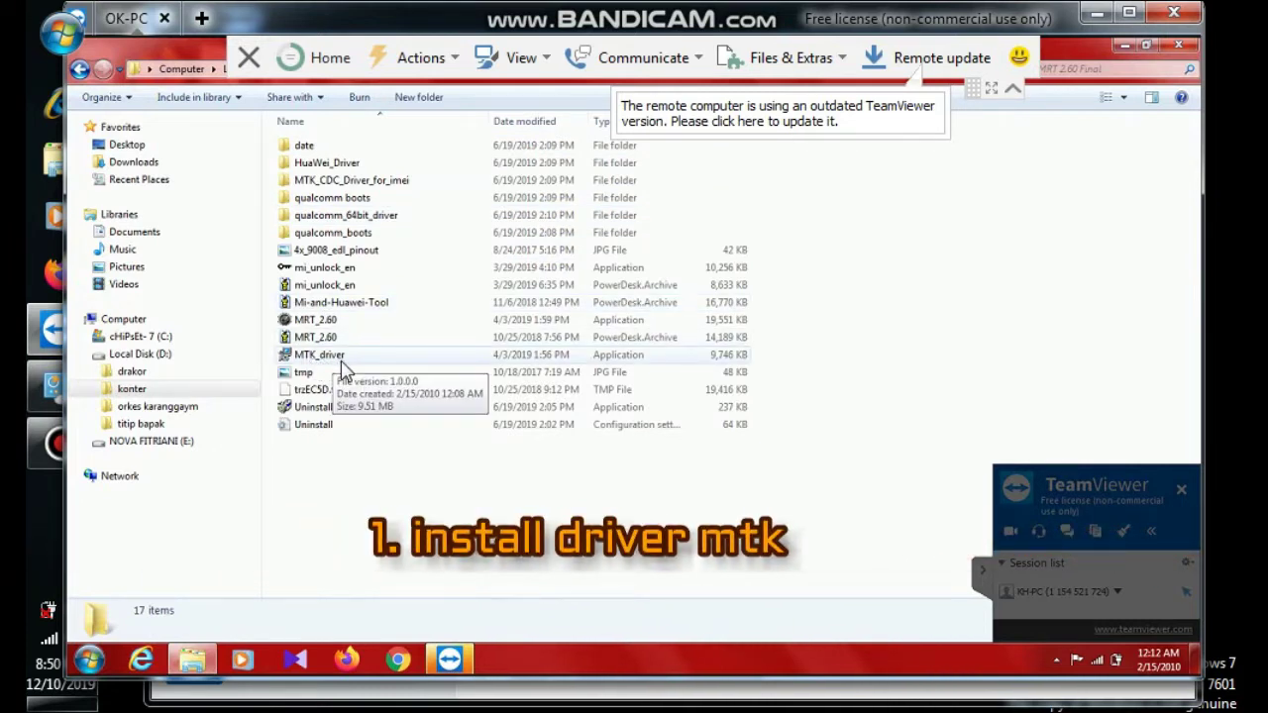
left_click(341, 358)
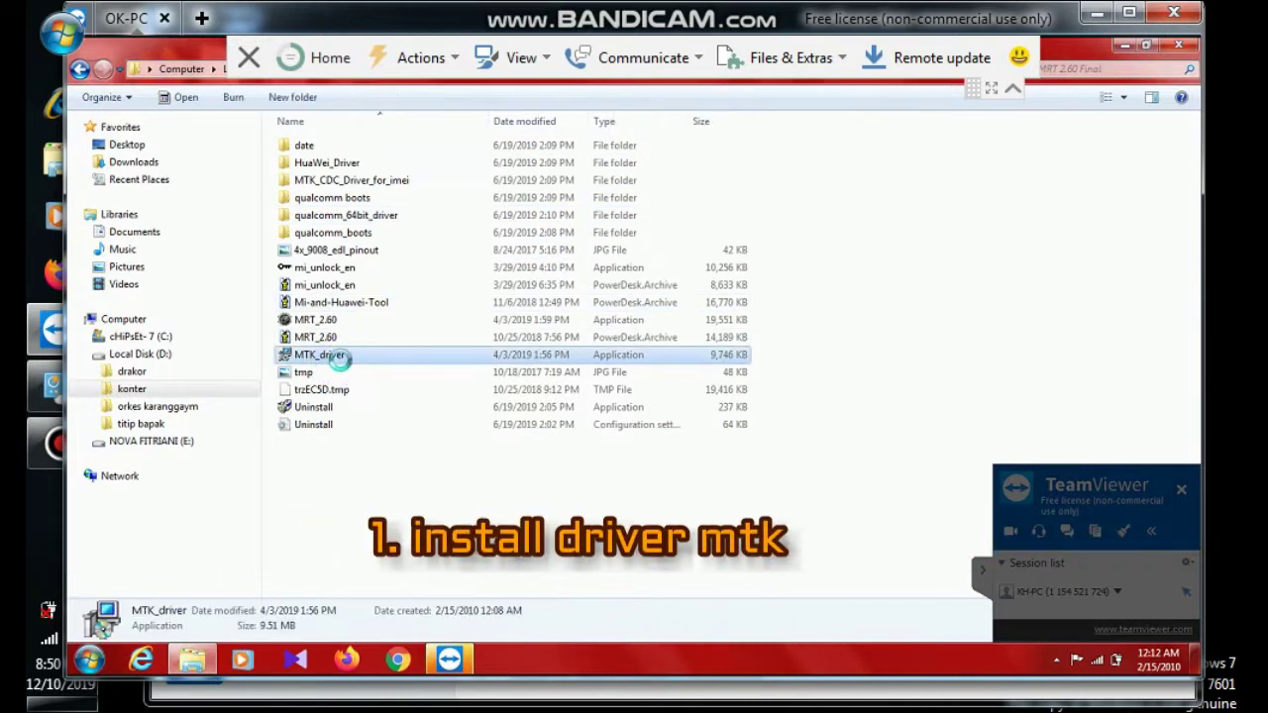
right_click(341, 361)
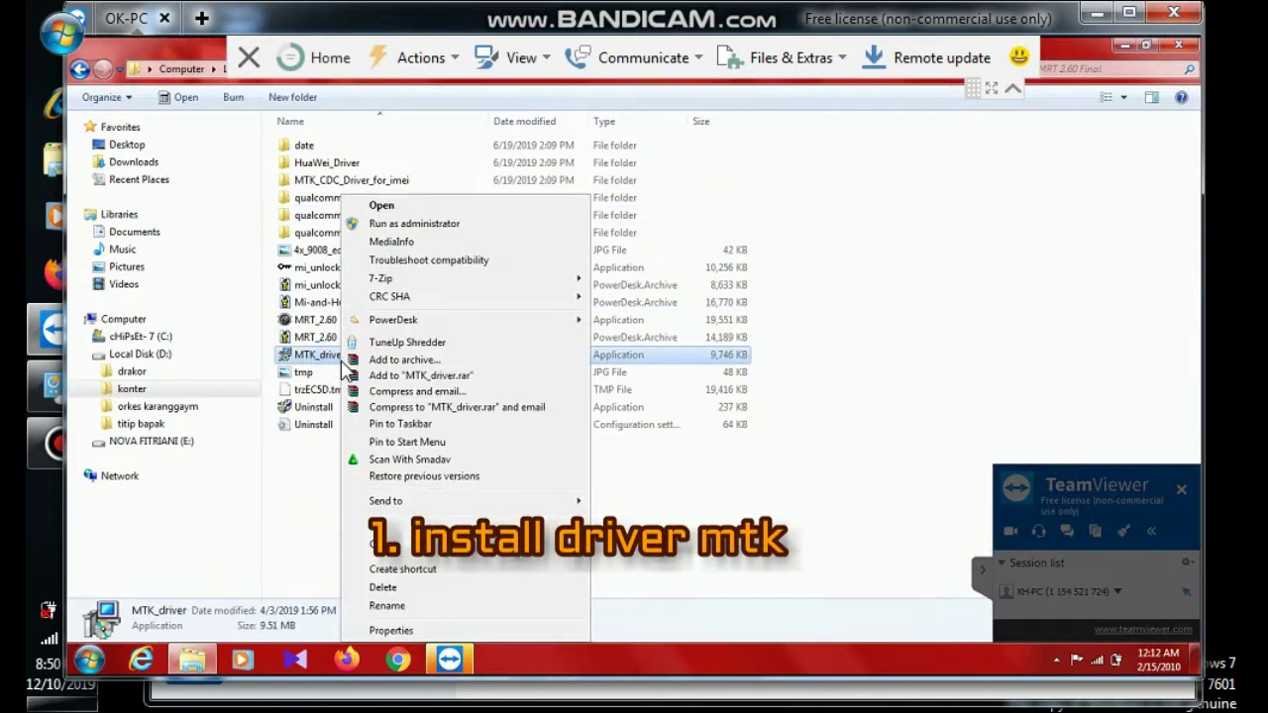
left_click(369, 223)
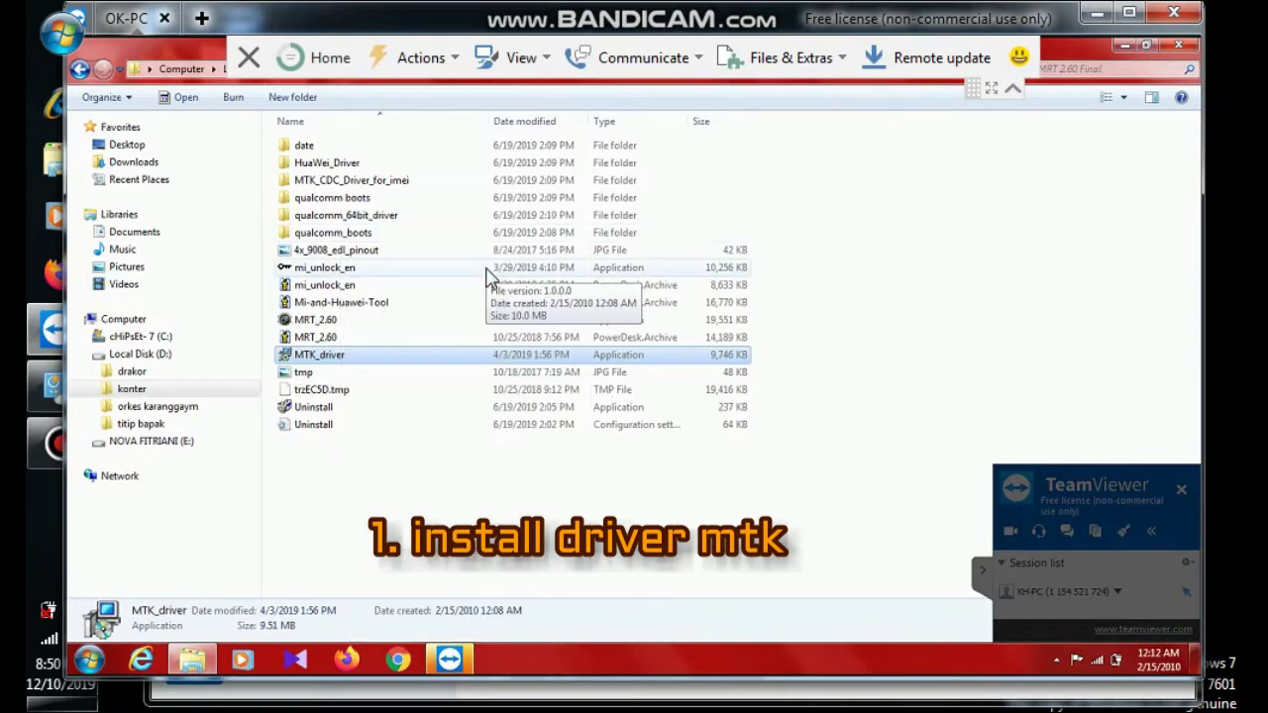
right_click(340, 355)
left_click(414, 222)
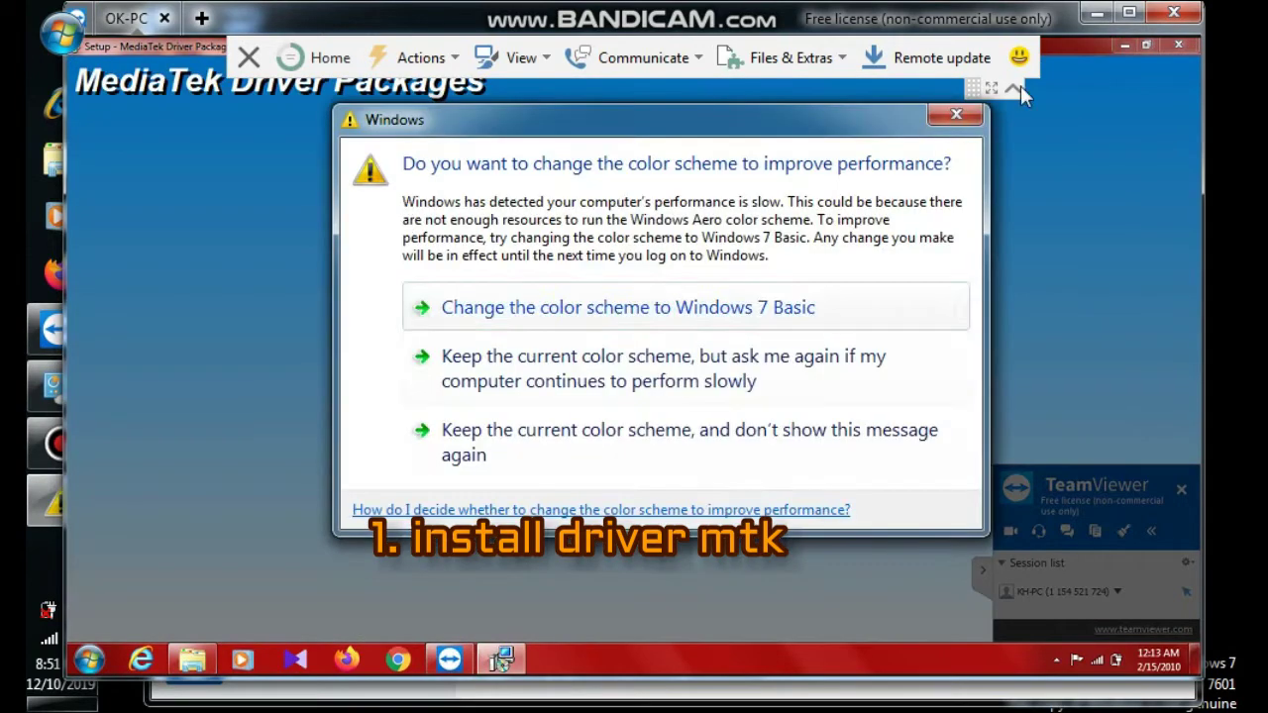
Step: Dismiss the color scheme prompt and start installing MediaTek Driver Packages into the default destination folder
left_click(976, 119)
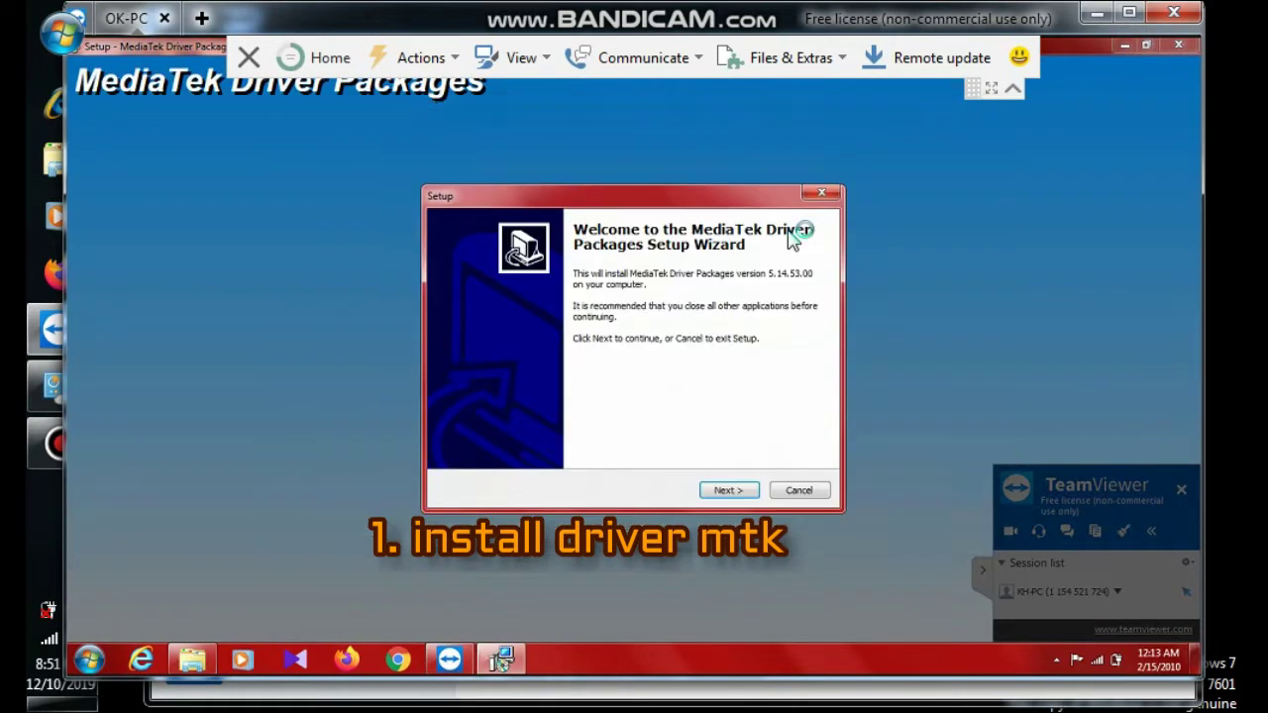
left_click(726, 492)
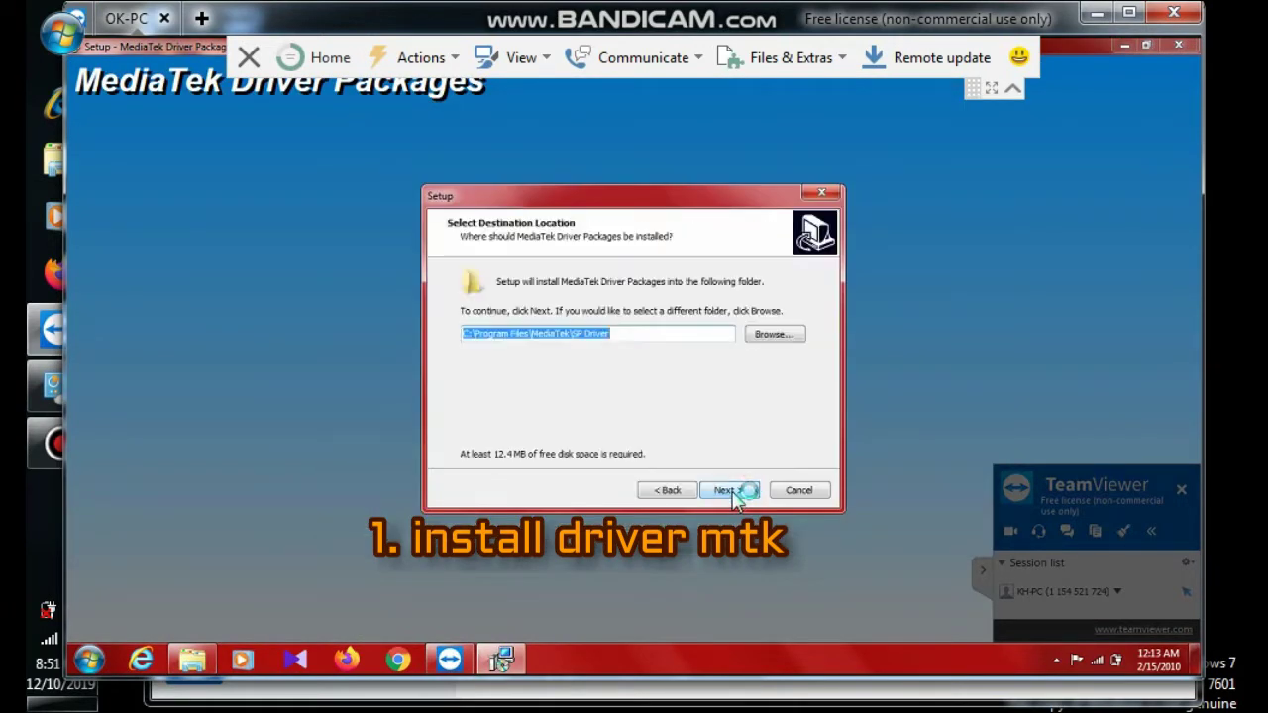
left_click(727, 492)
left_click(726, 493)
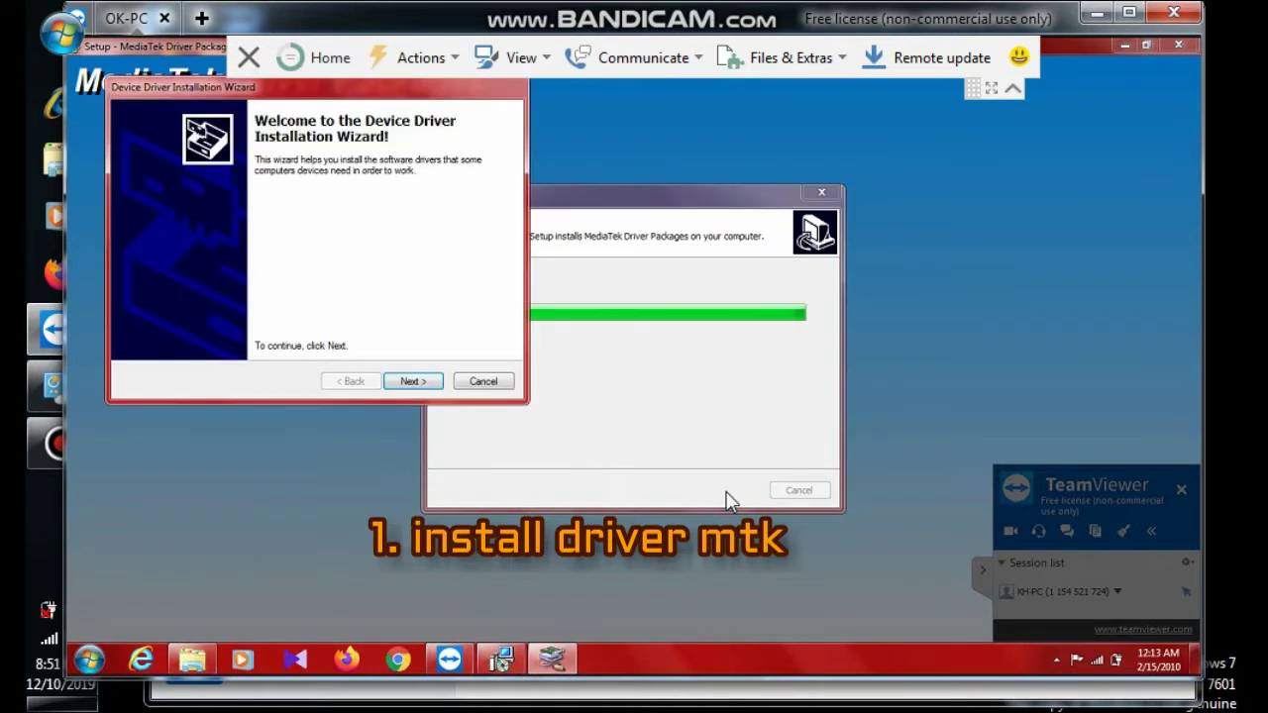
Step: Complete the Device Driver Installation Wizard, allowing the unverified driver software to install anyway and dismissing color scheme prompts
left_click(411, 382)
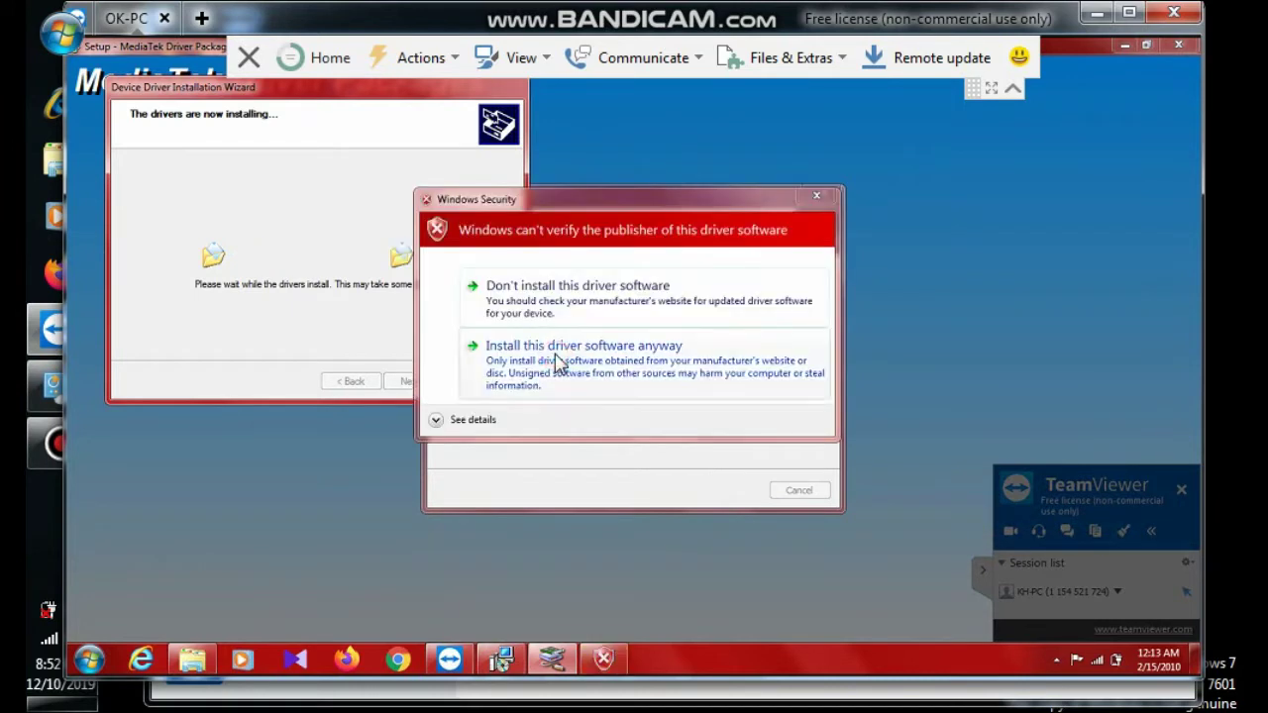
left_click(555, 365)
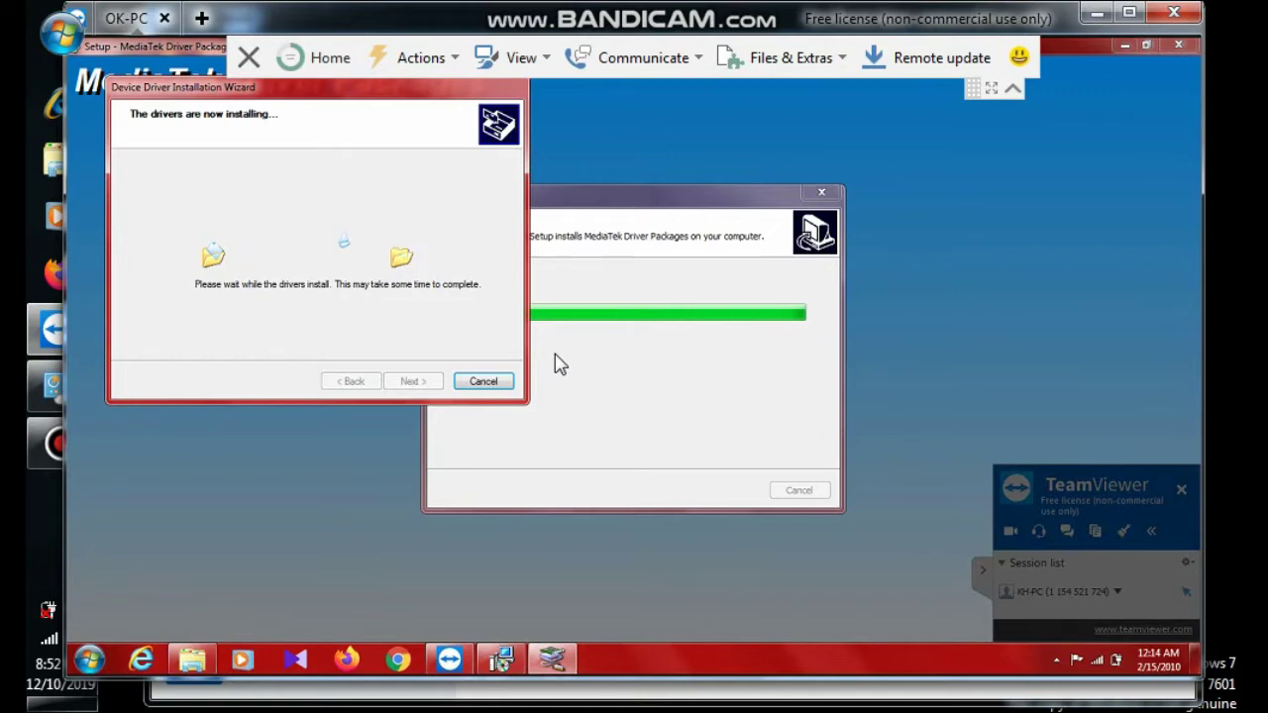
left_click(957, 124)
left_click(585, 365)
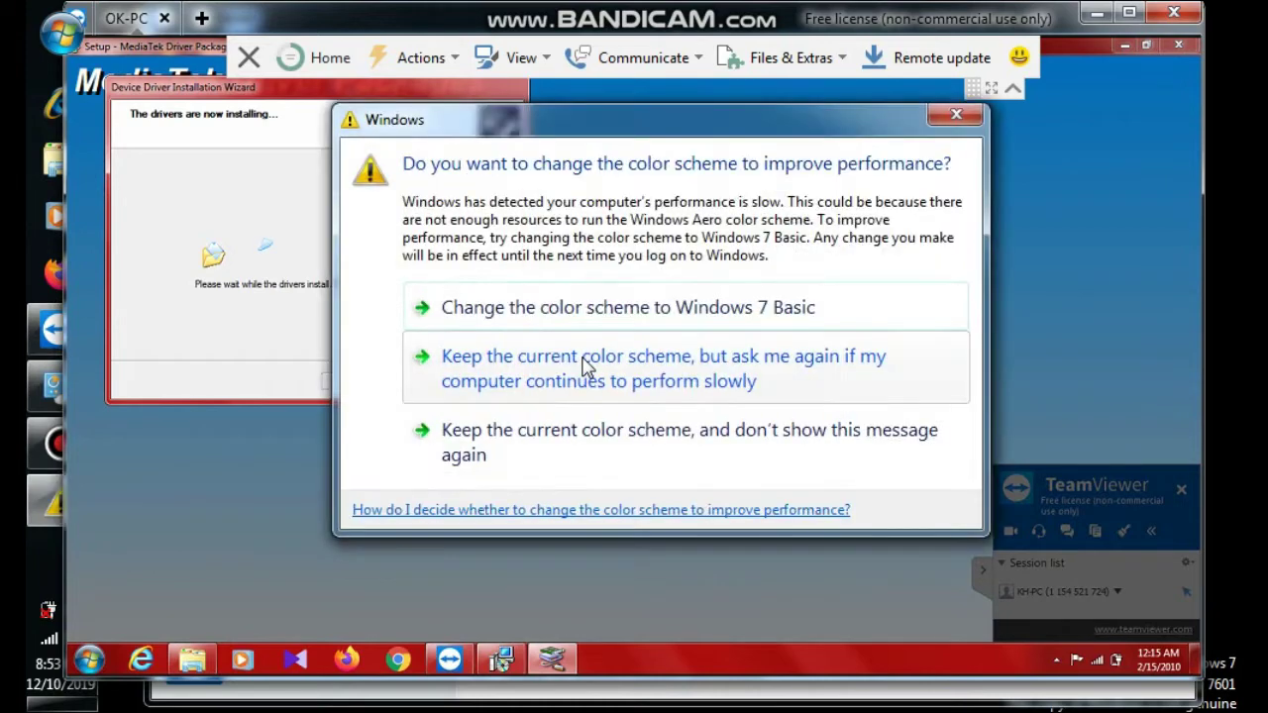
left_click(951, 121)
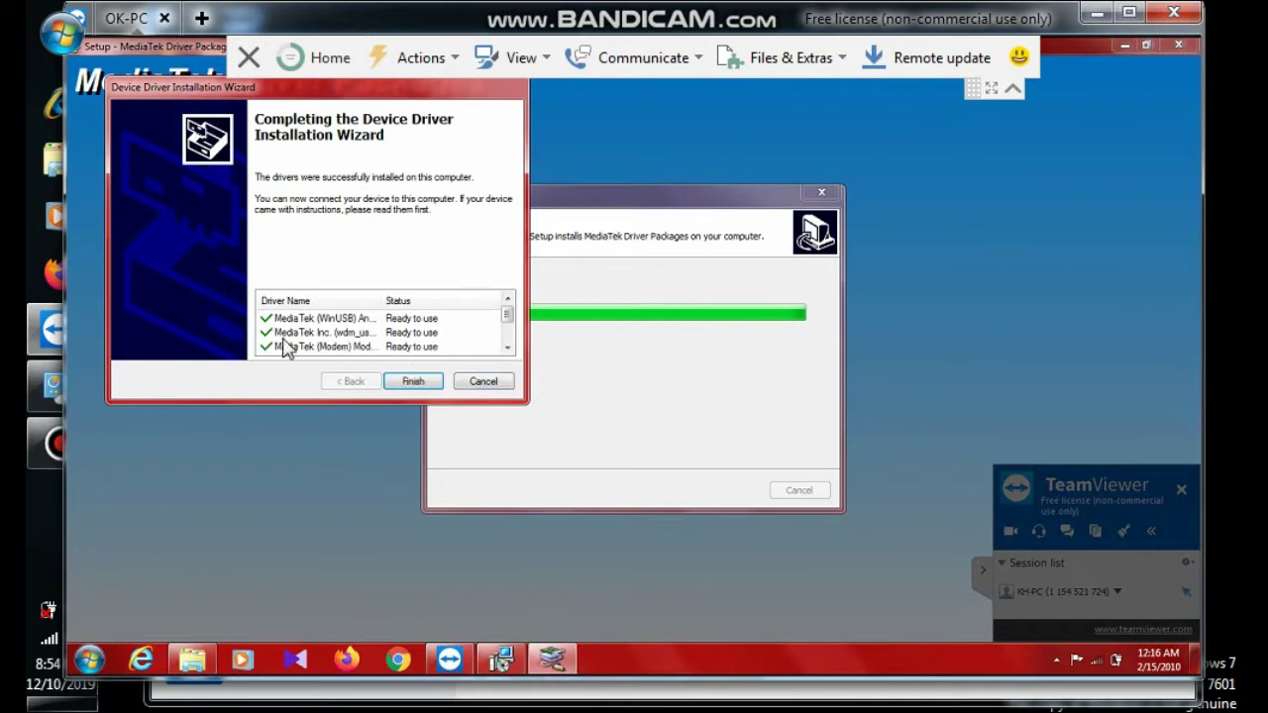
left_click(394, 385)
Step: Acknowledge the restart notice, close the adb_usb Notepad and command windows, and finish the MediaTek driver setup
left_click(974, 119)
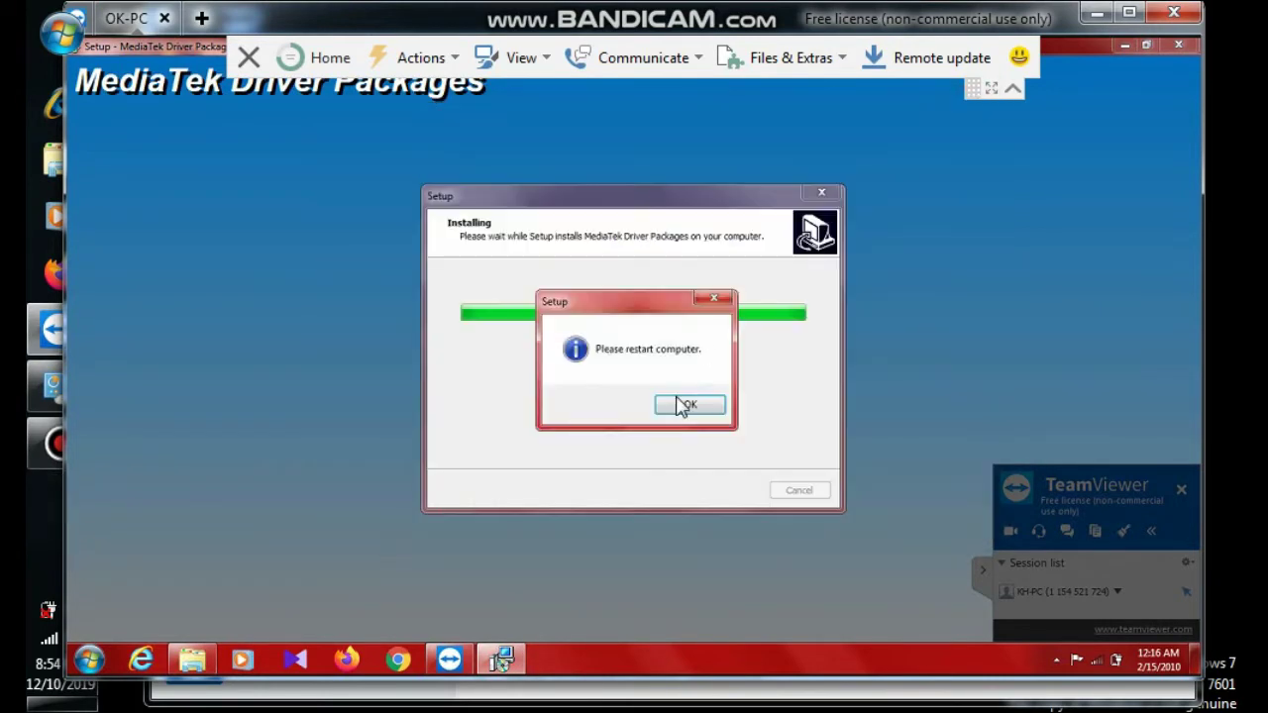
left_click(680, 404)
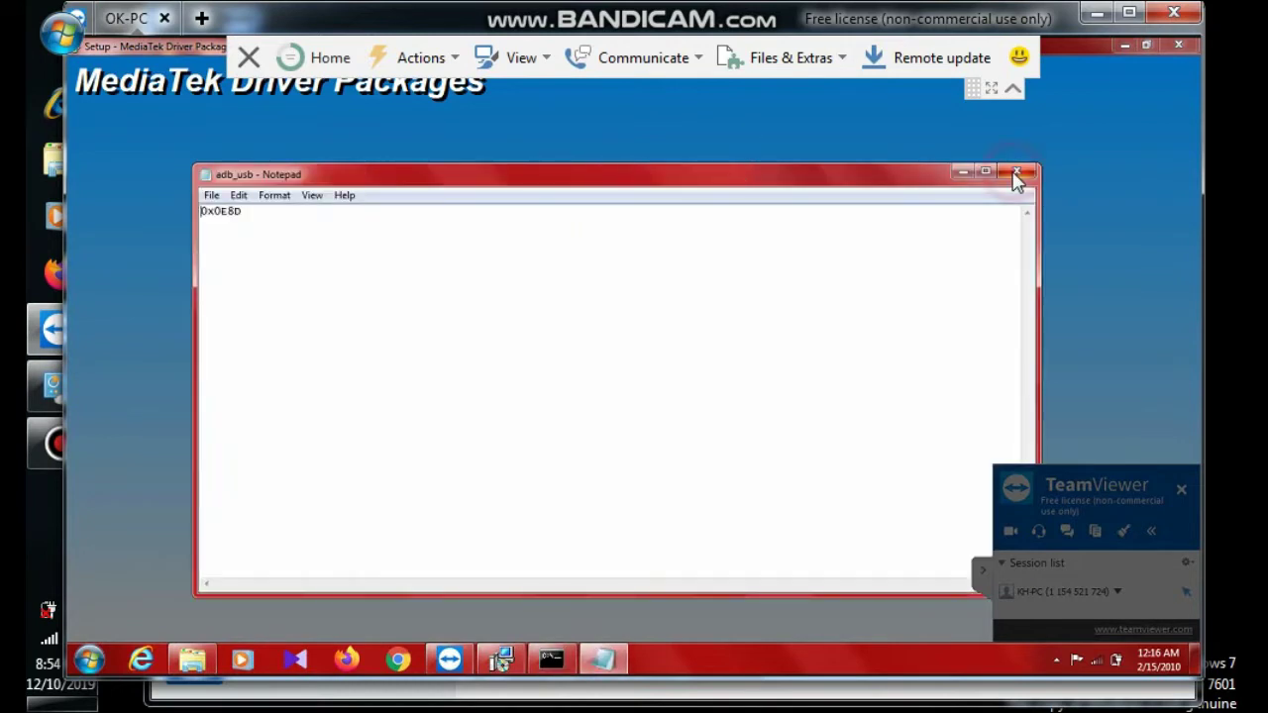
left_click(1016, 181)
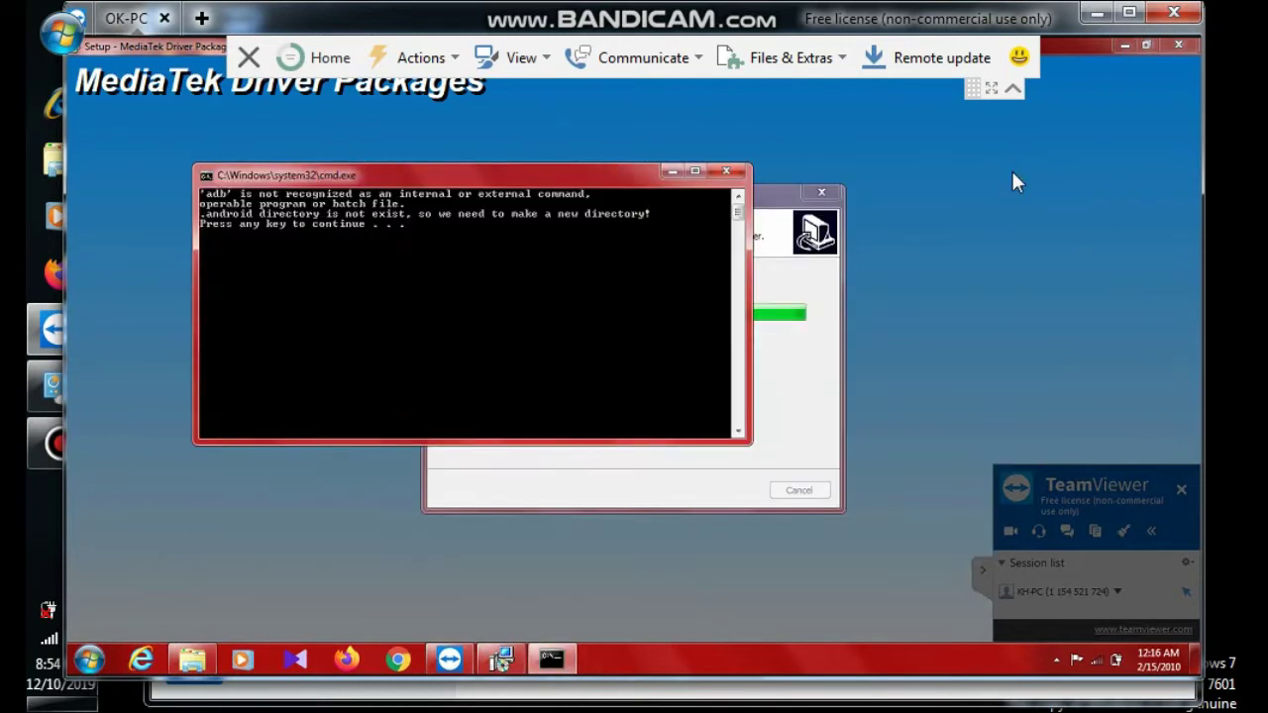
left_click(731, 175)
left_click(730, 490)
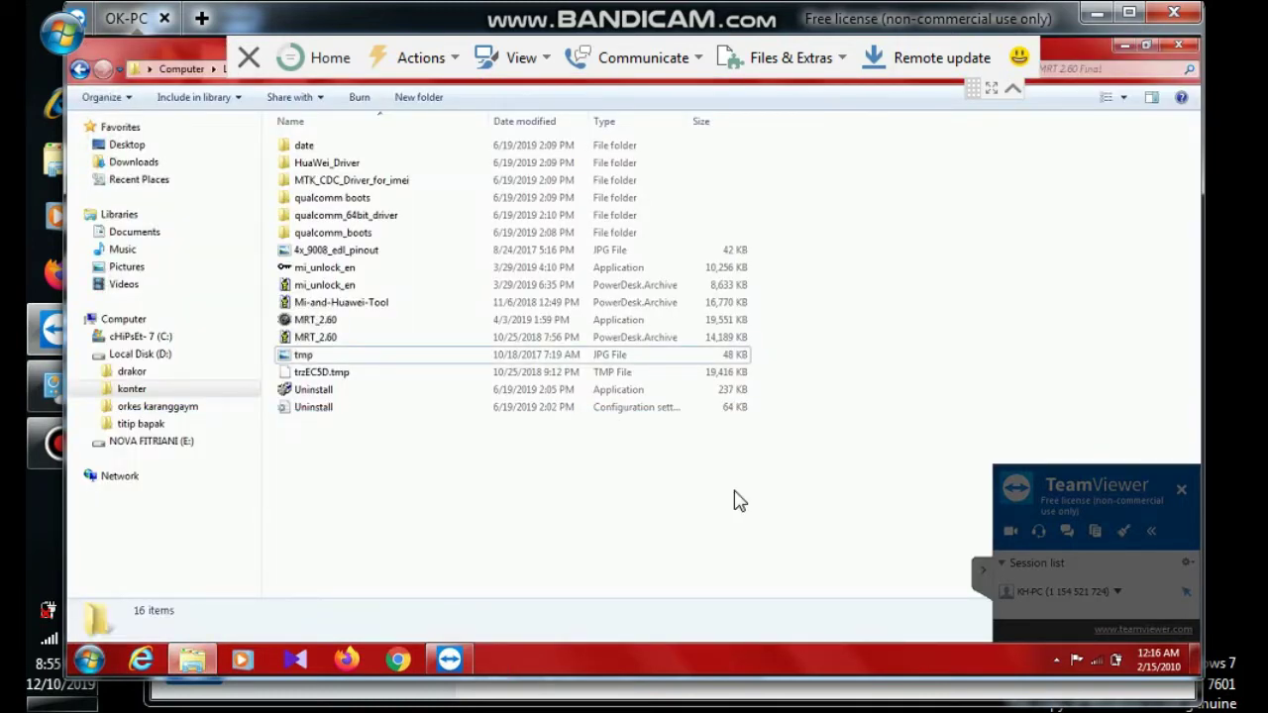
Step: Launch the MRT_2.60 application from the MRT 2.60 Final folder on the remote computer
left_click(341, 321)
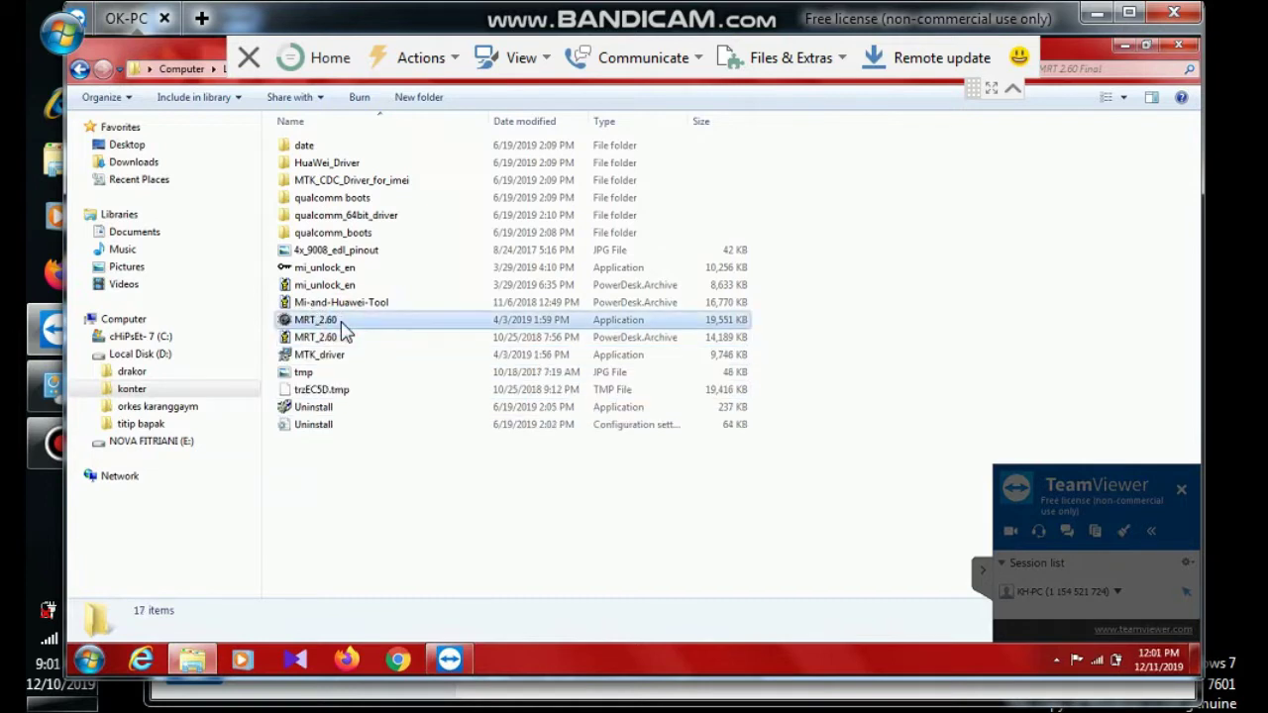
right_click(343, 333)
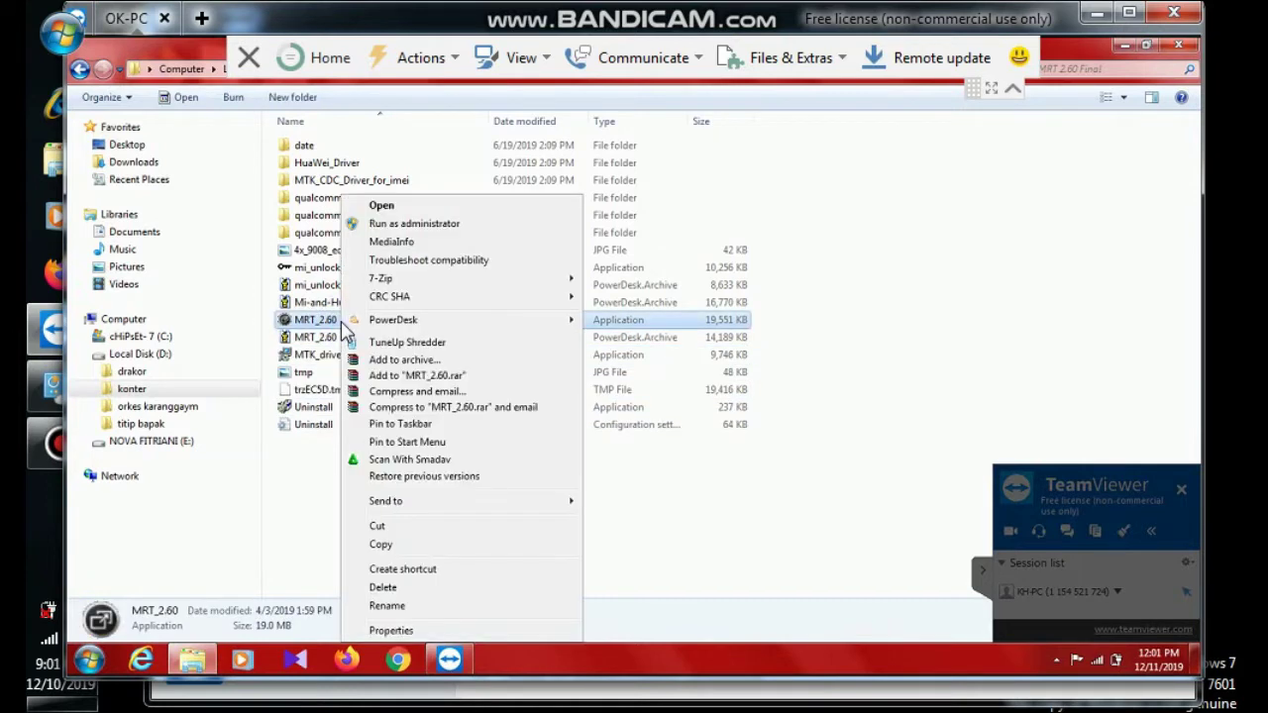
left_click(436, 228)
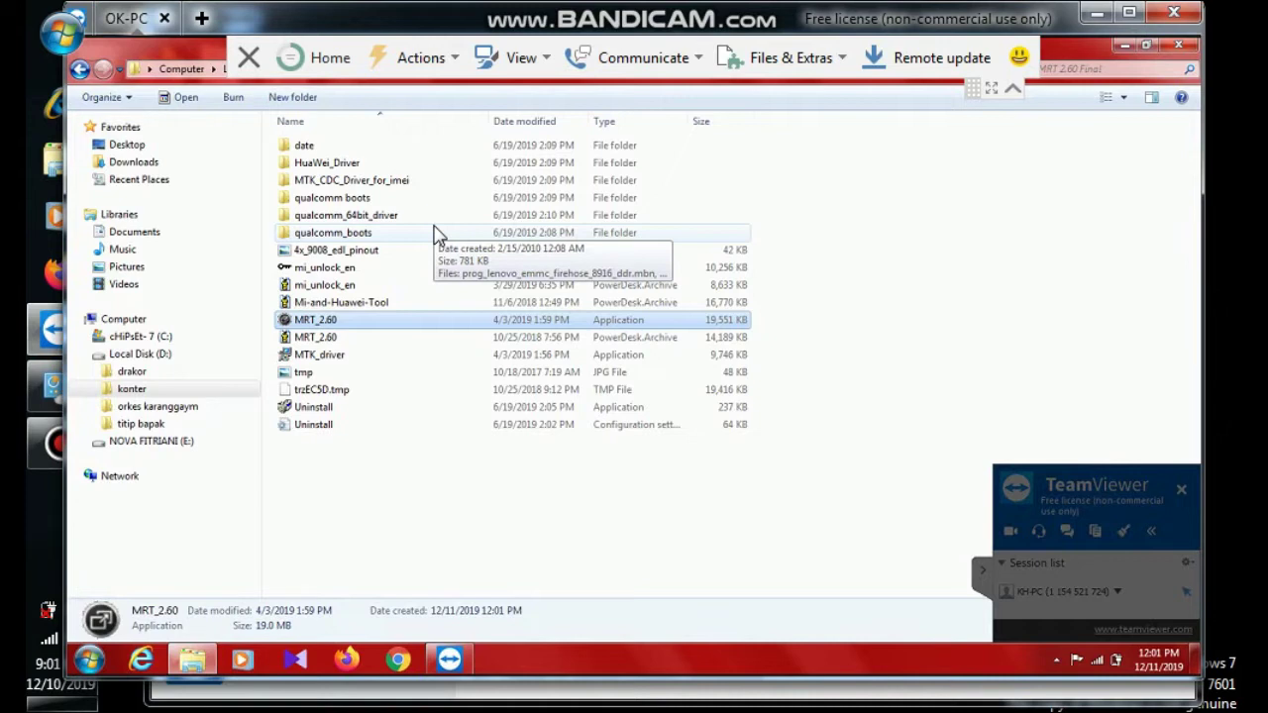
right_click(419, 320)
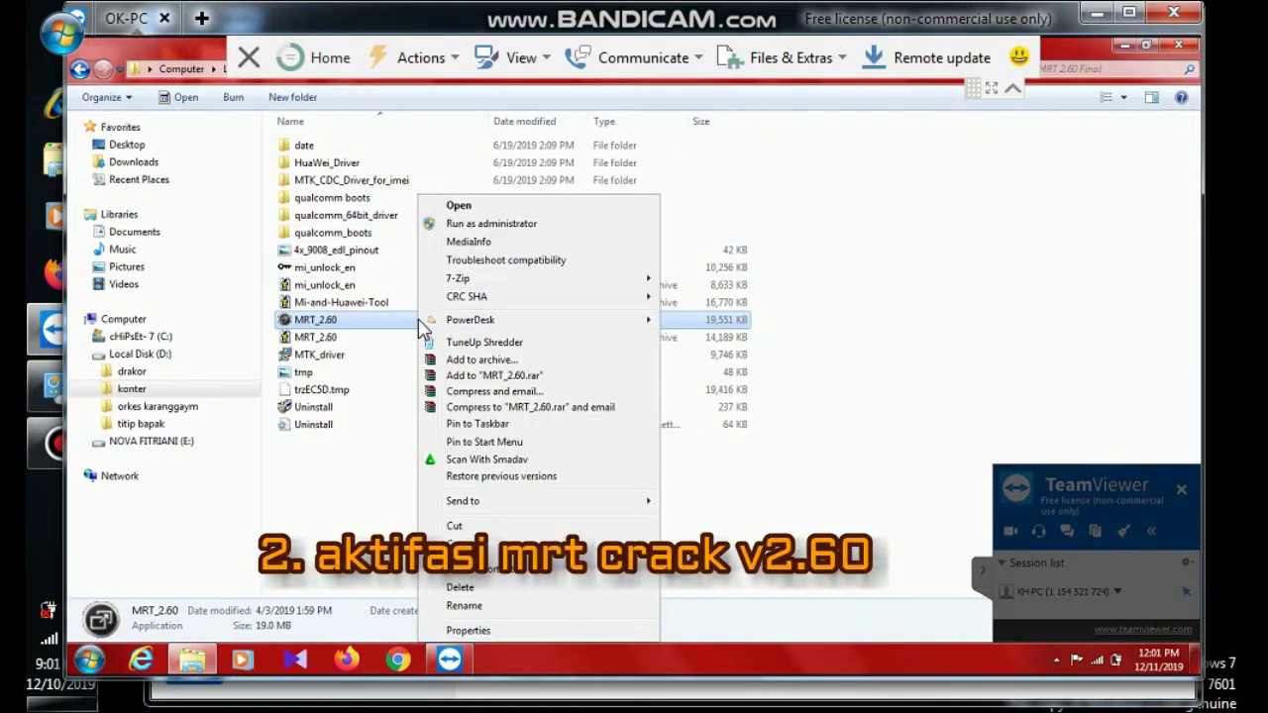
left_click(459, 207)
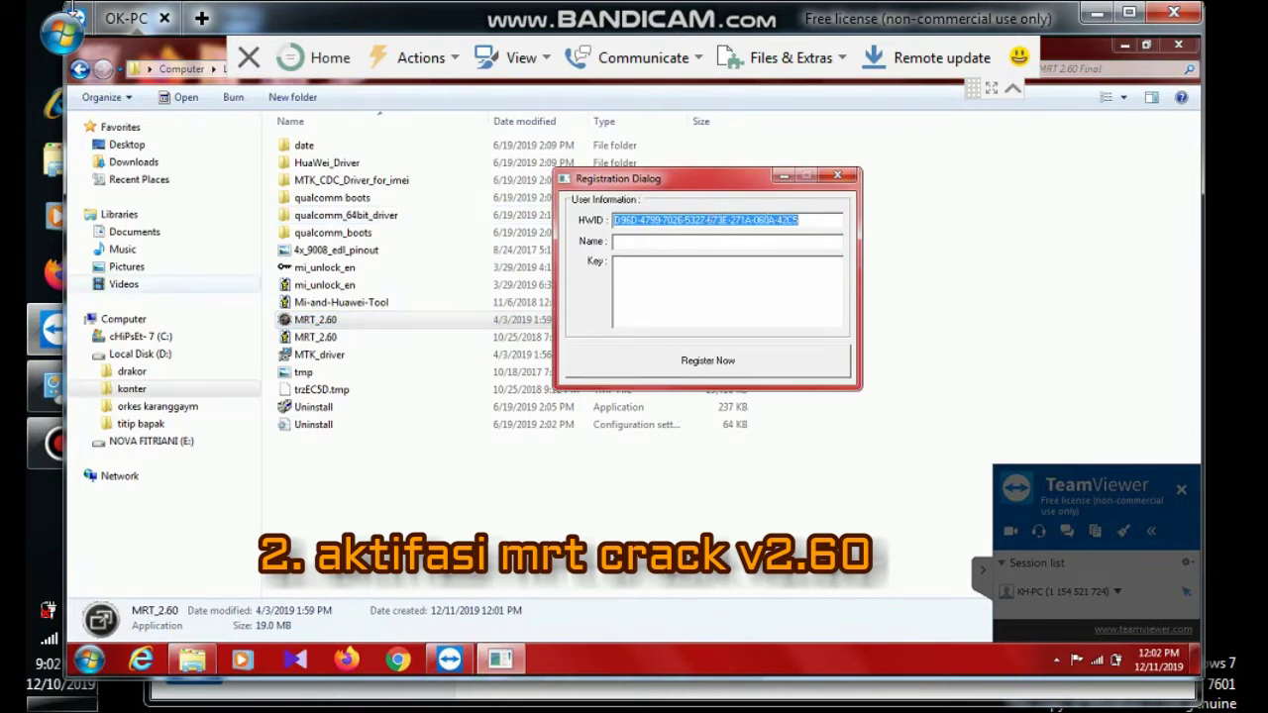
Step: On the local computer's E: drive, open MRT CRACK 260, MRT V2.60, and the MRT V2.60 Free KeyGen By GSM ASSAM folder
left_click(62, 40)
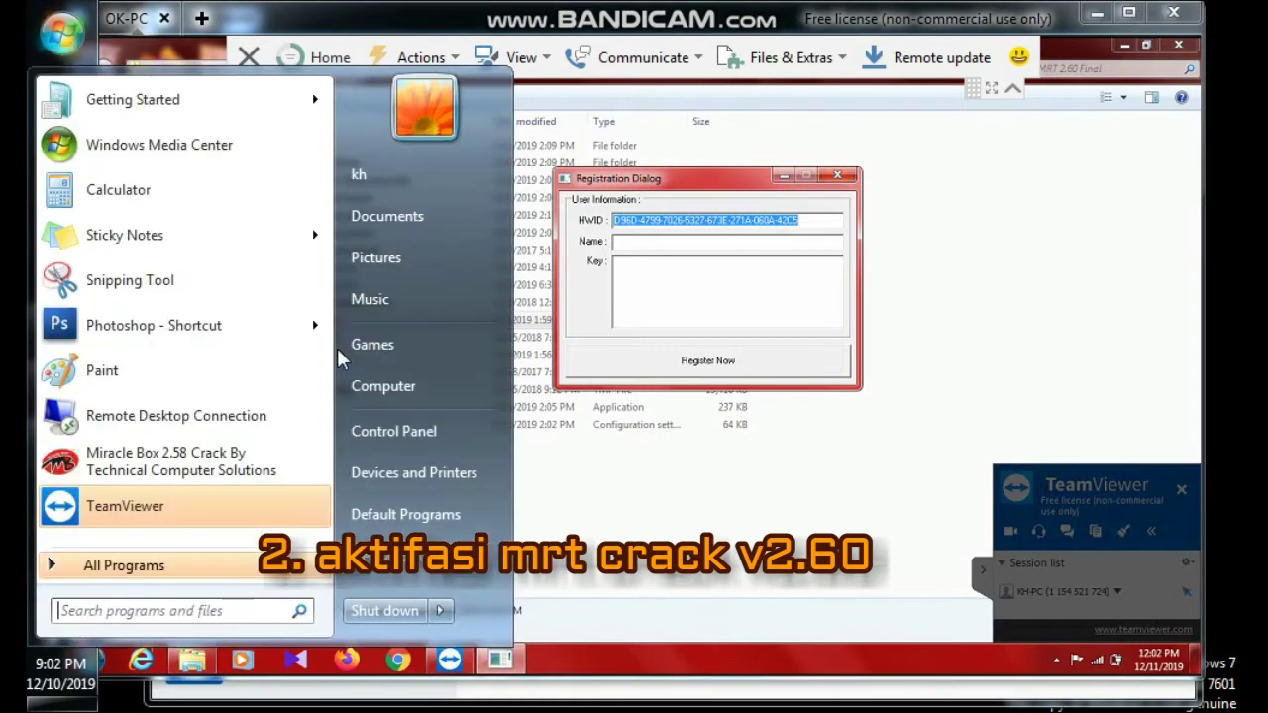
left_click(375, 387)
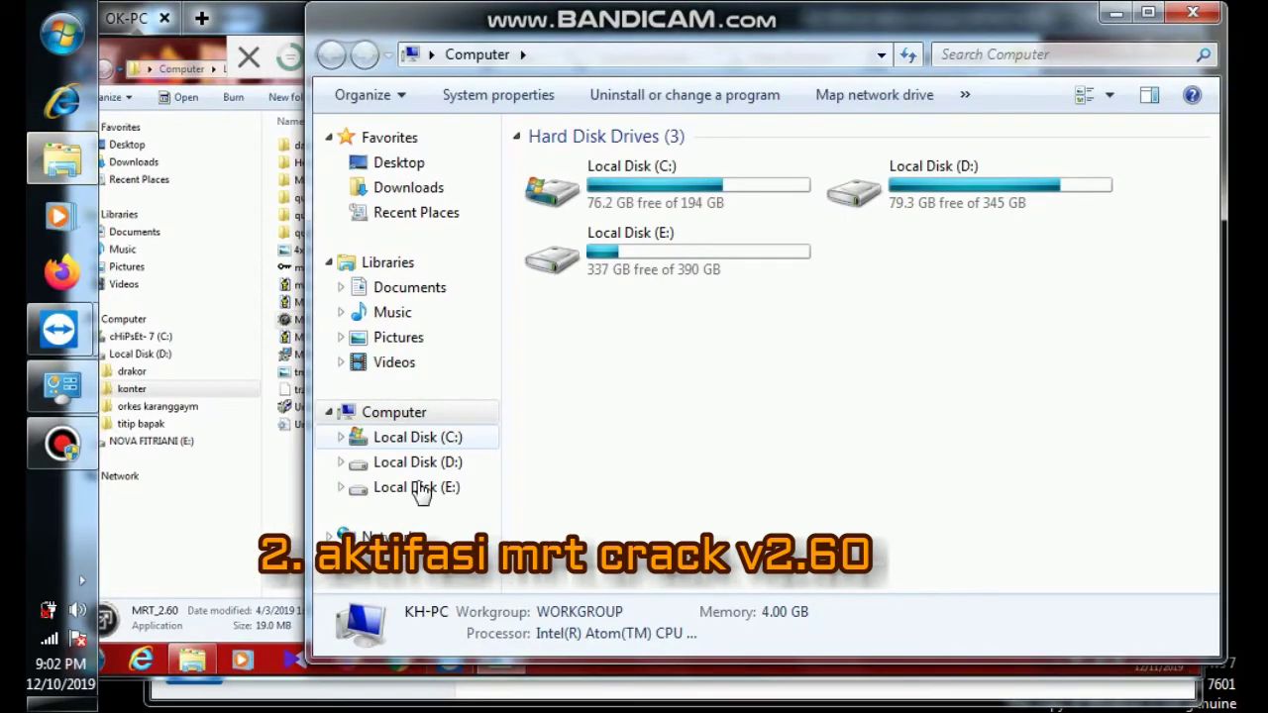
left_click(419, 488)
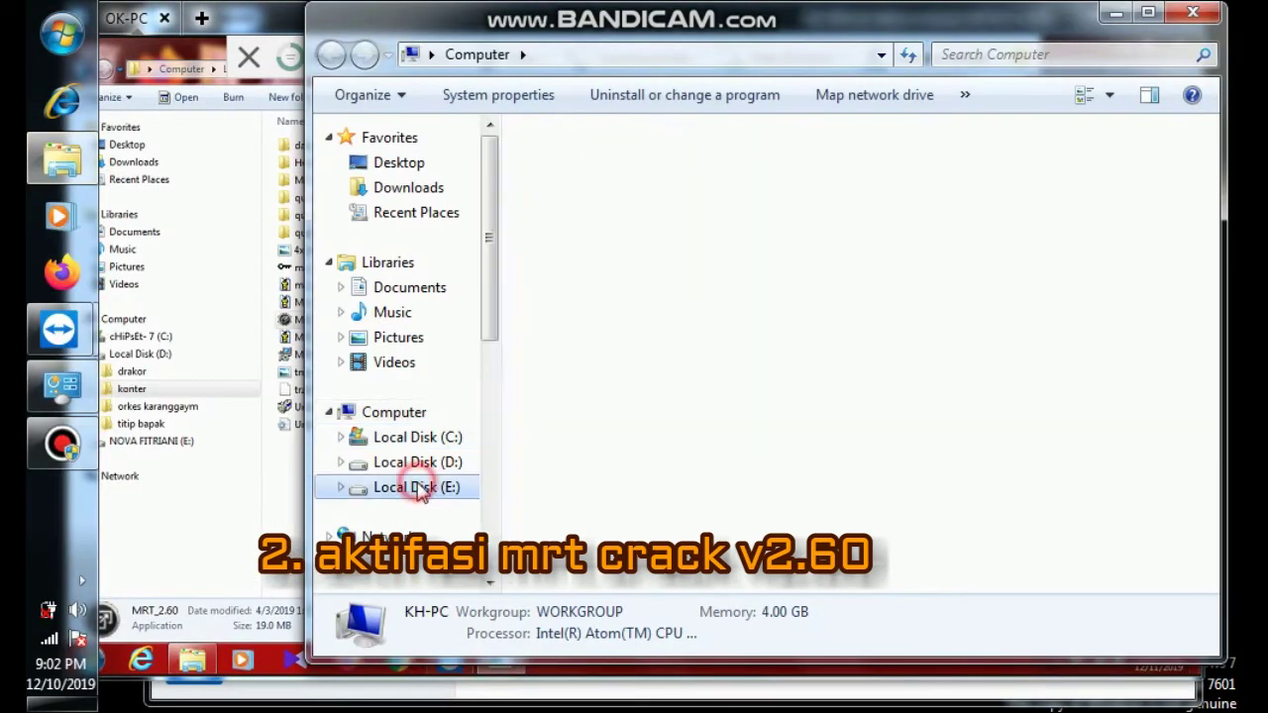
double_click(621, 239)
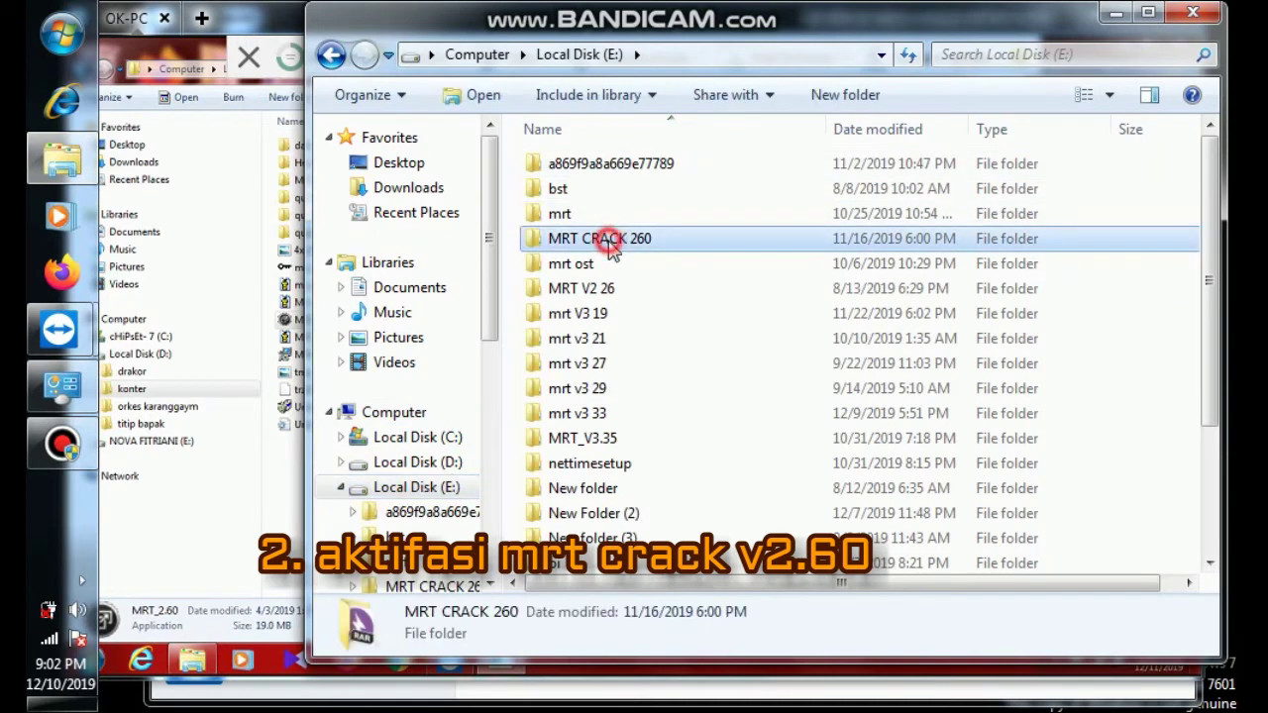
double_click(645, 164)
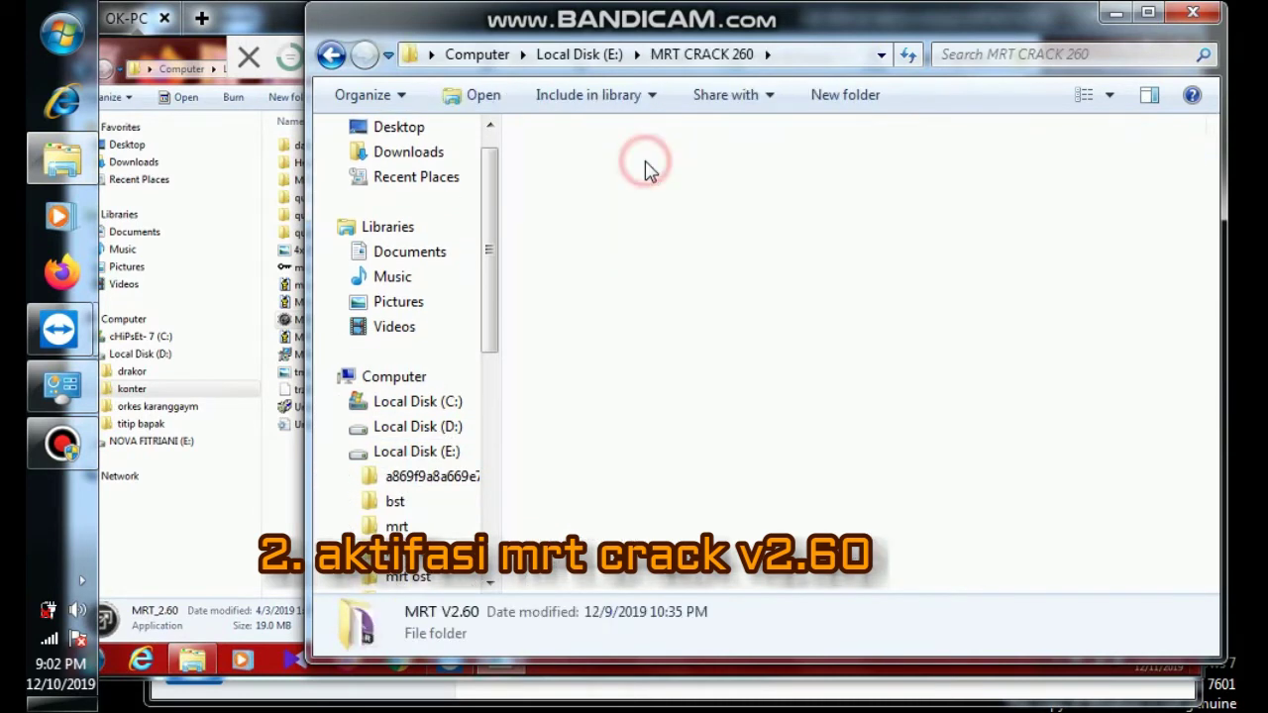
double_click(632, 165)
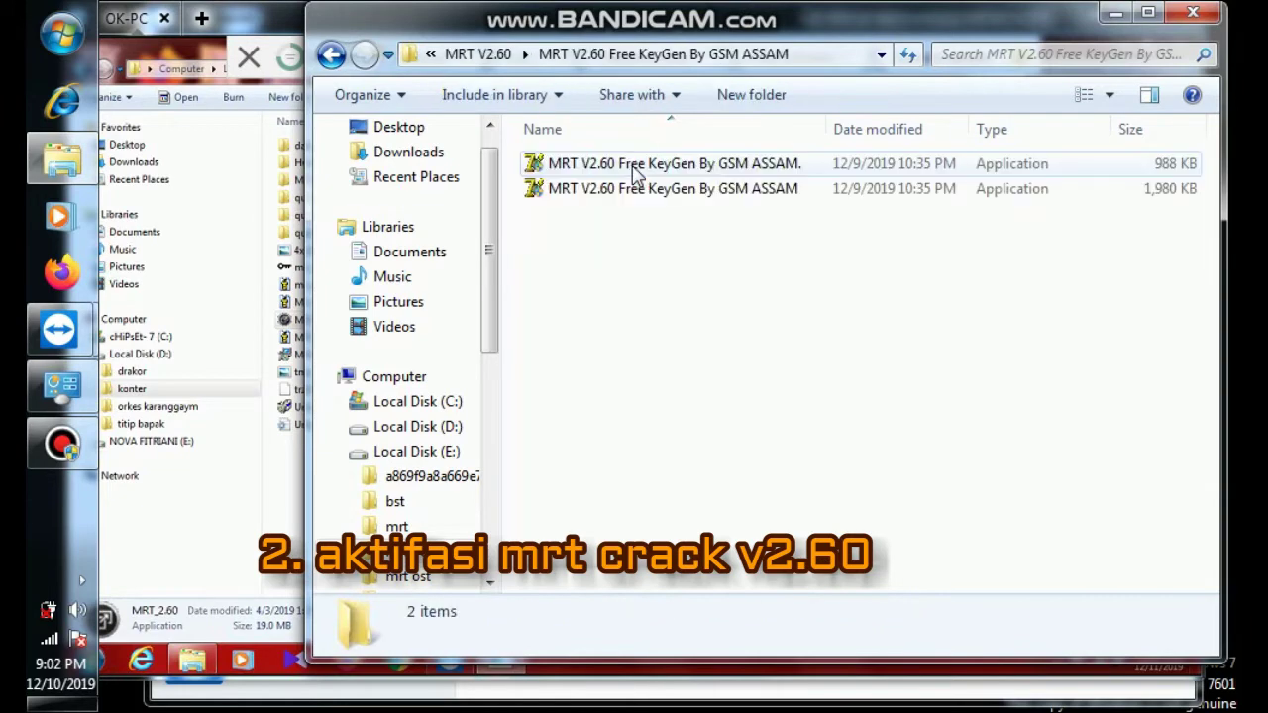
Step: Launch the 1,980 KB KeyGen application, close its folder window, and move the Keygen window below the Registration Dialog
left_click(605, 190)
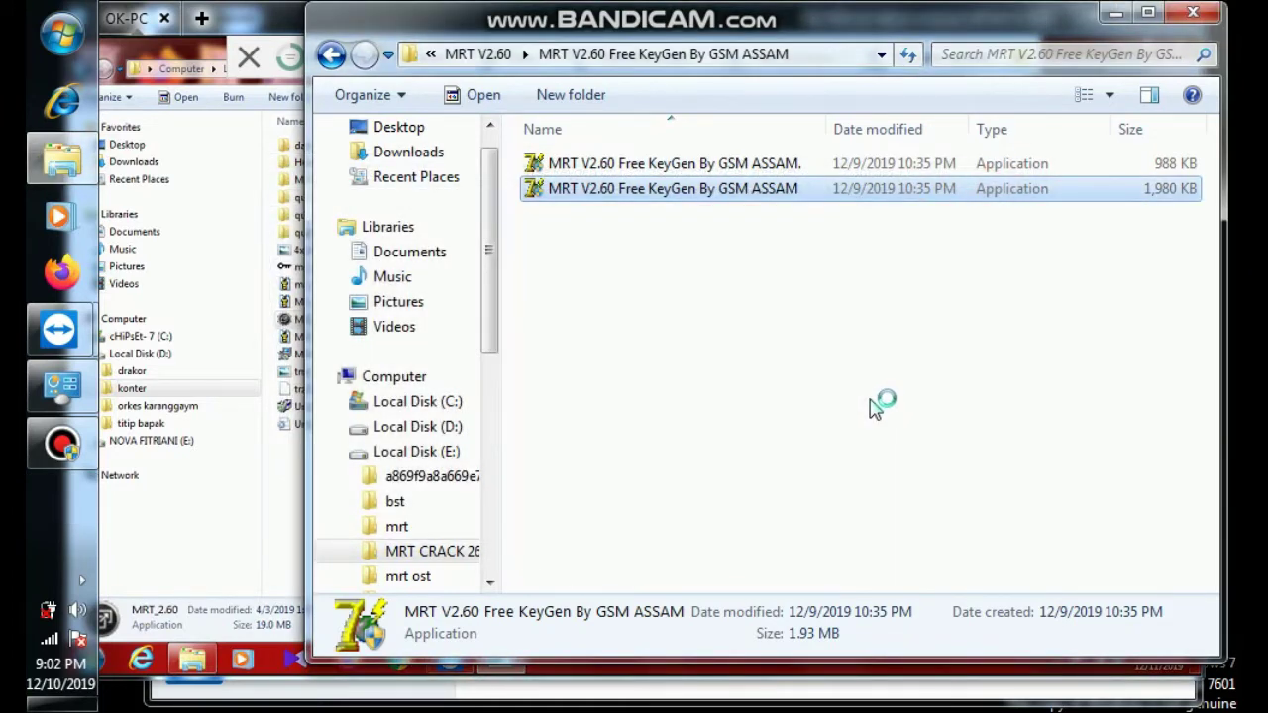
left_click(1186, 17)
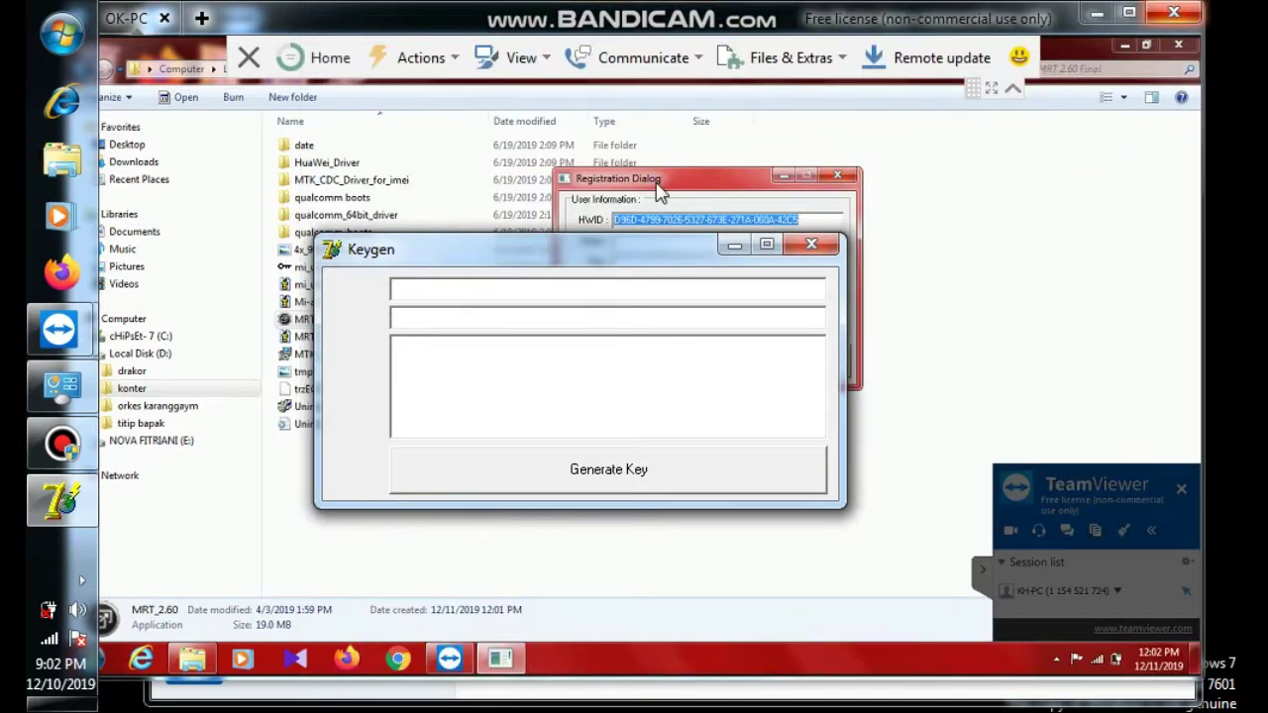
left_click(502, 259)
left_click_drag(502, 260, 602, 416)
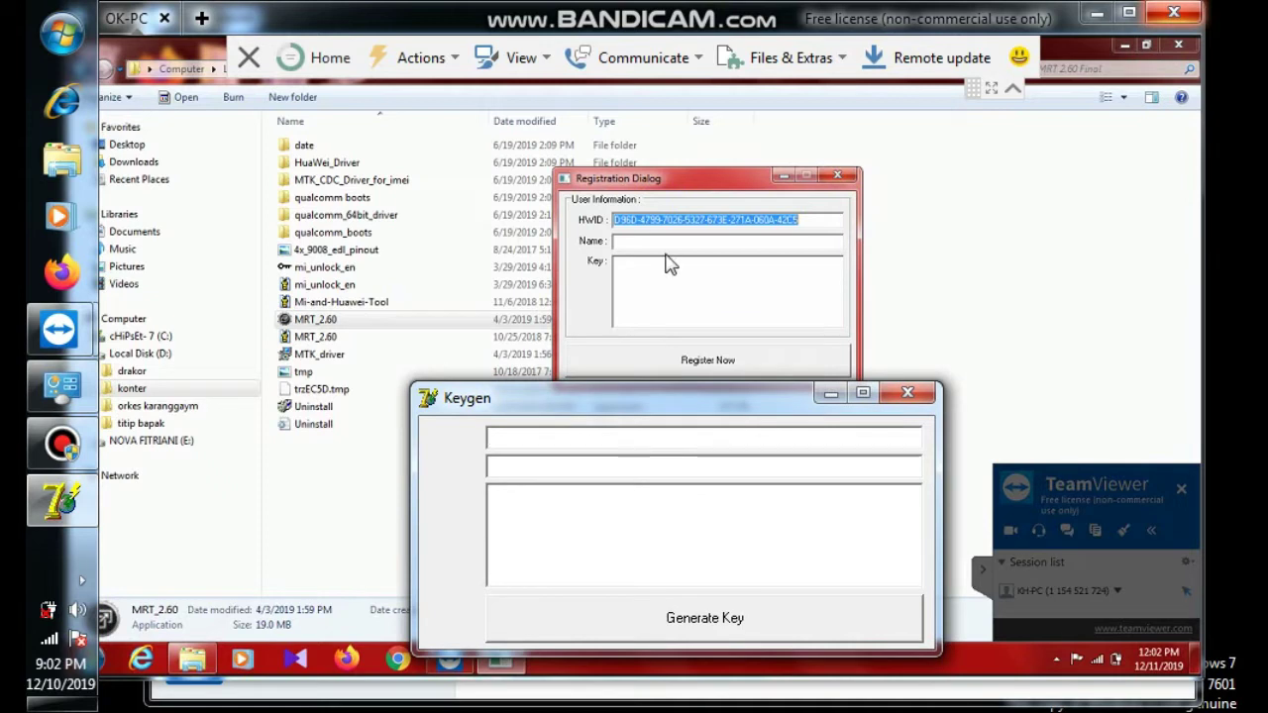
Step: Copy the HWID from the remote Registration Dialog into the first field of the Keygen
right_click(700, 225)
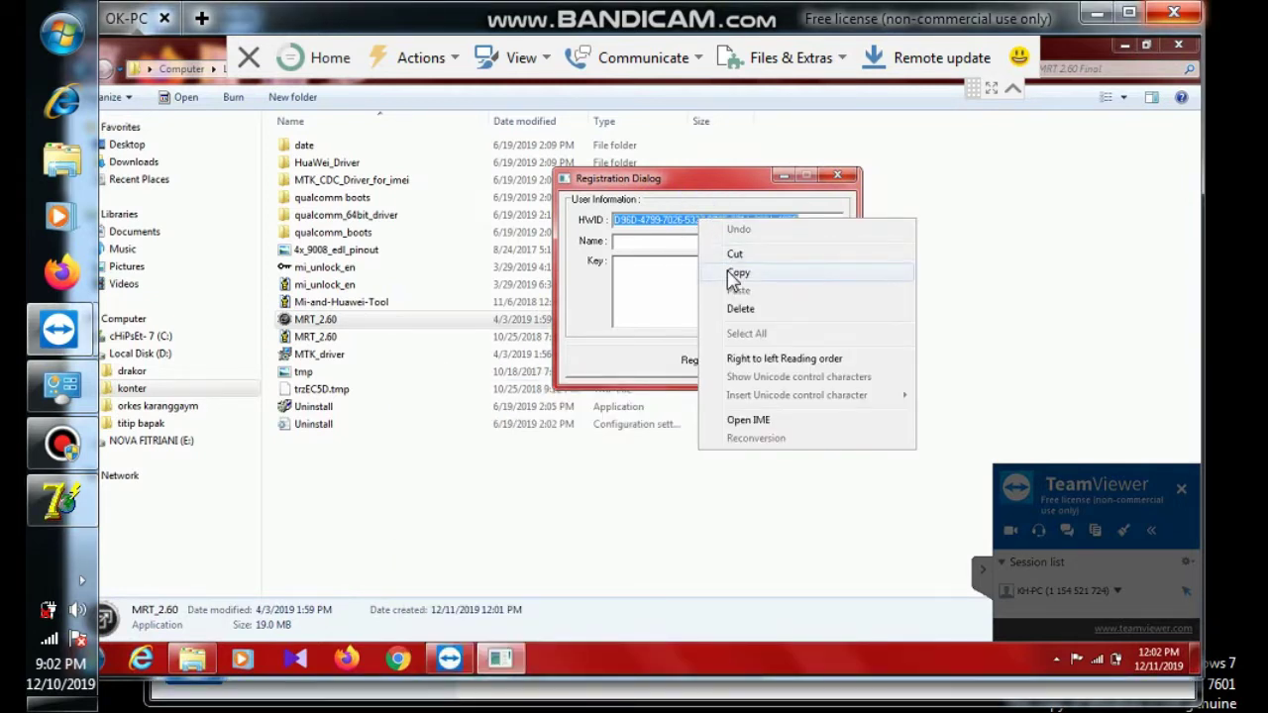
left_click(733, 274)
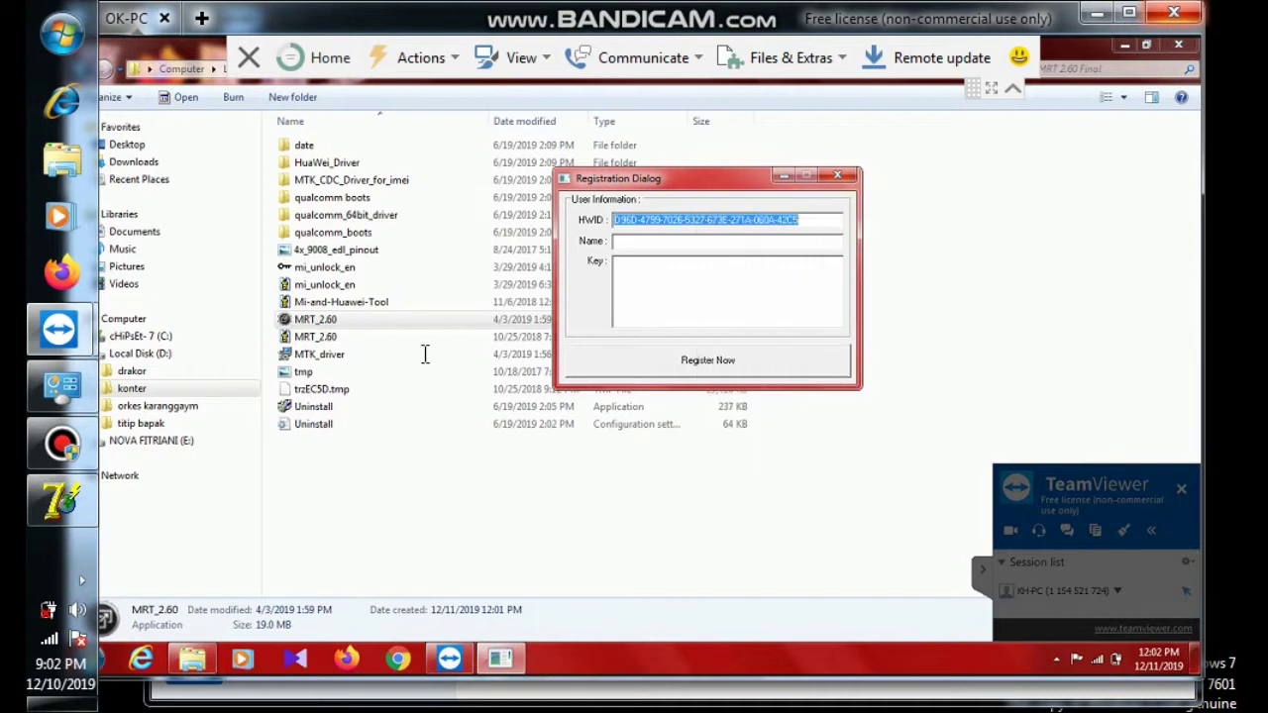
left_click(61, 501)
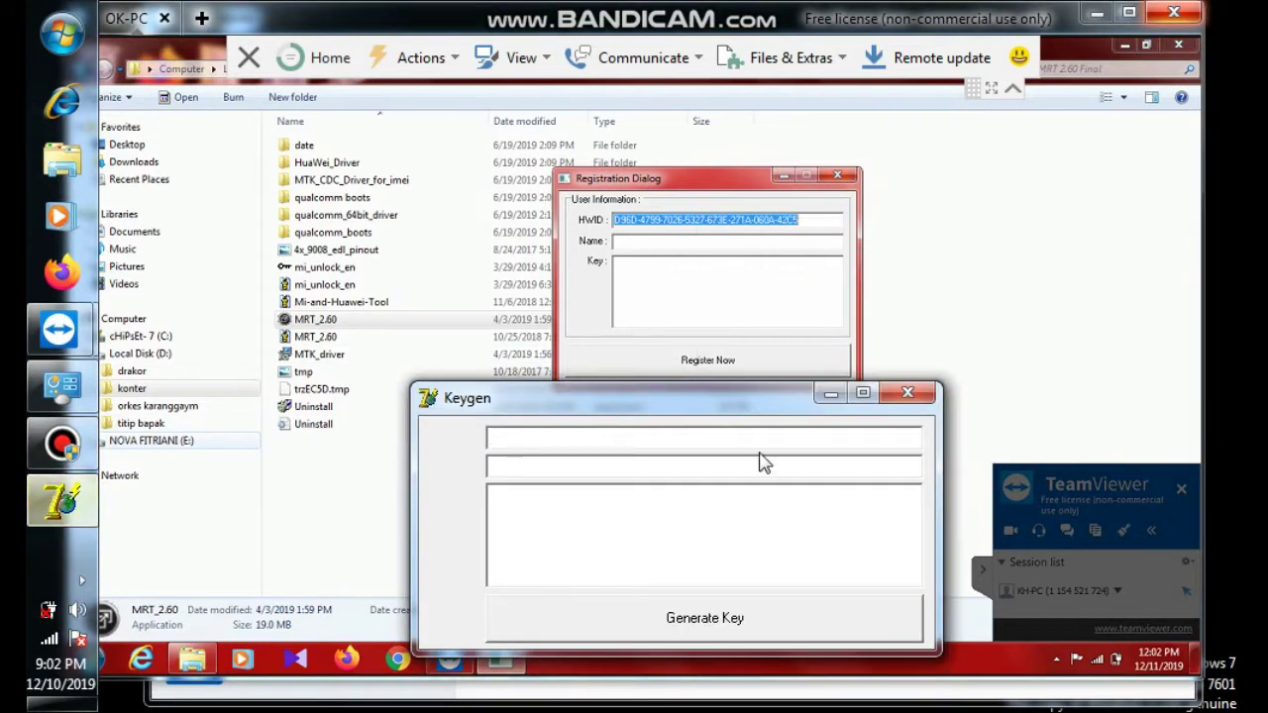
right_click(704, 437)
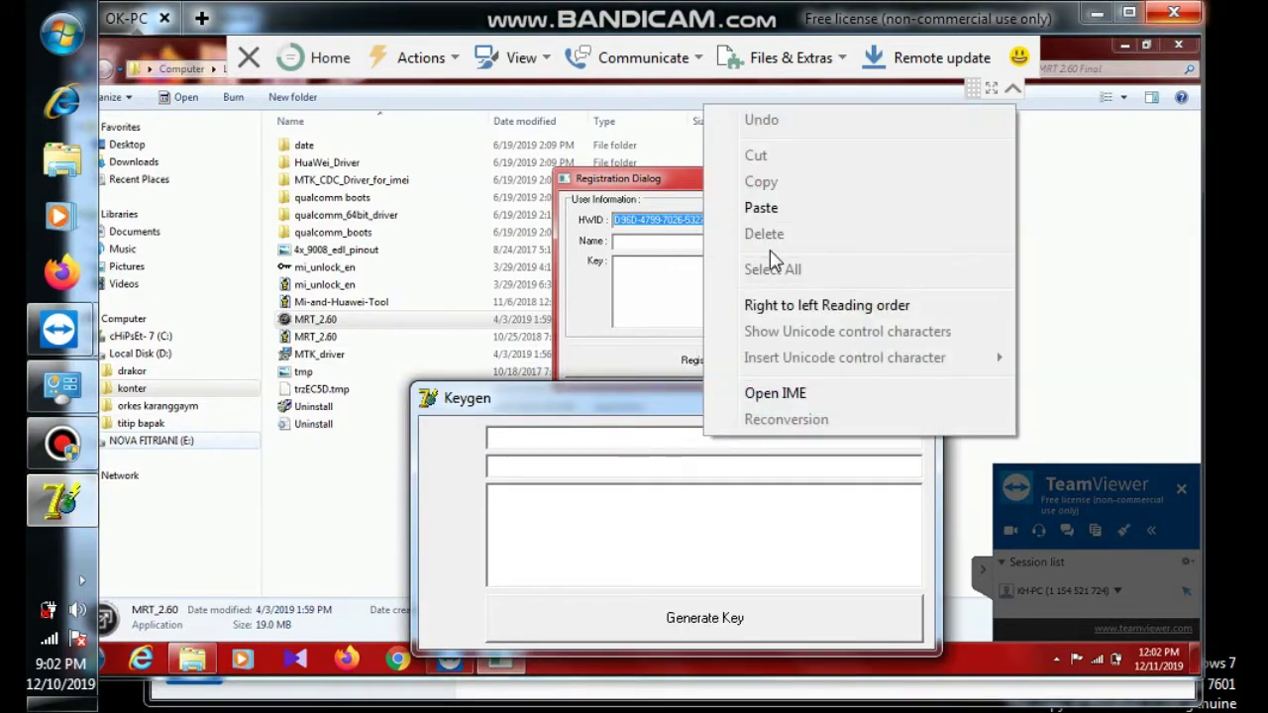
left_click(761, 208)
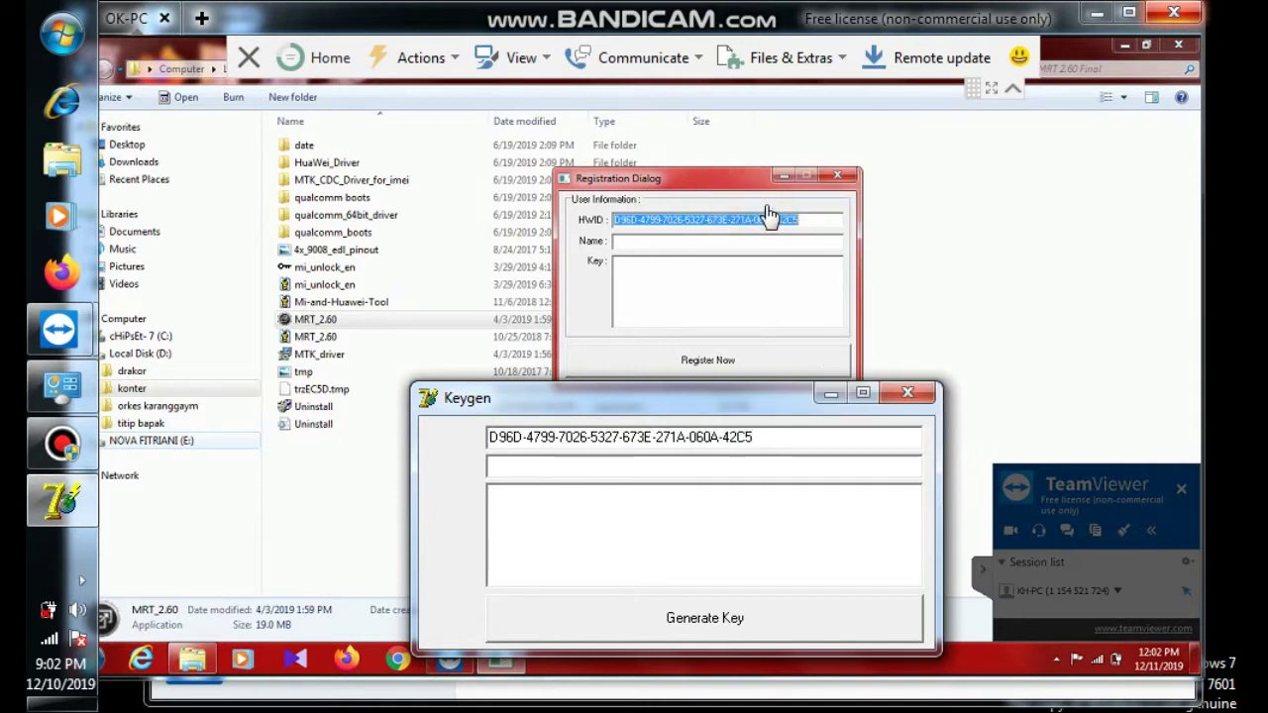
Step: Enter "name" in the Keygen's second field and generate the key for it
left_click(701, 624)
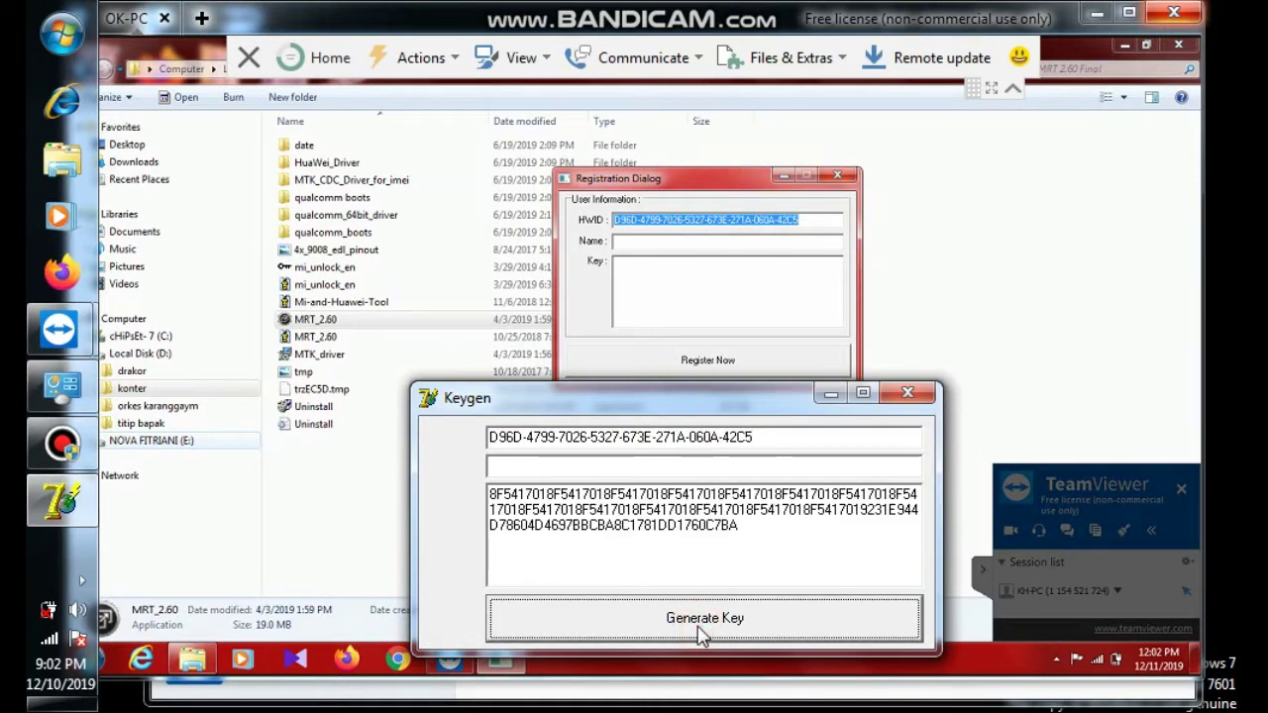
left_click(635, 467)
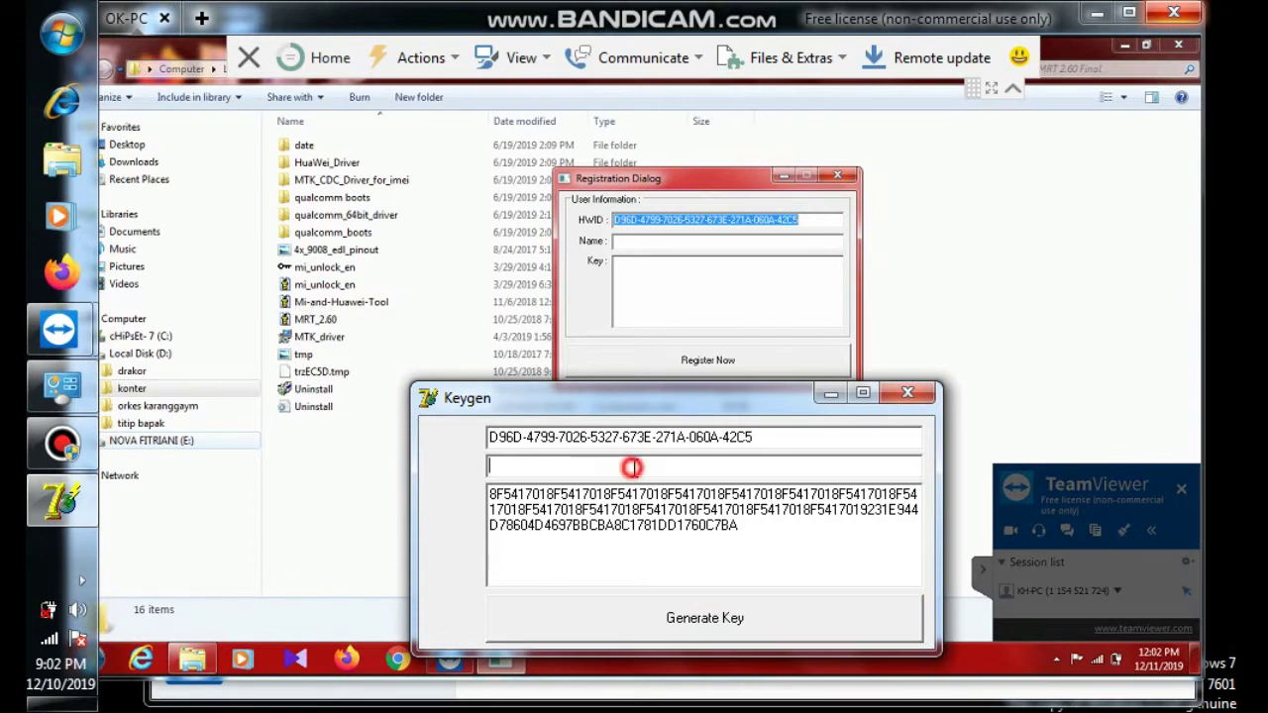
type("name")
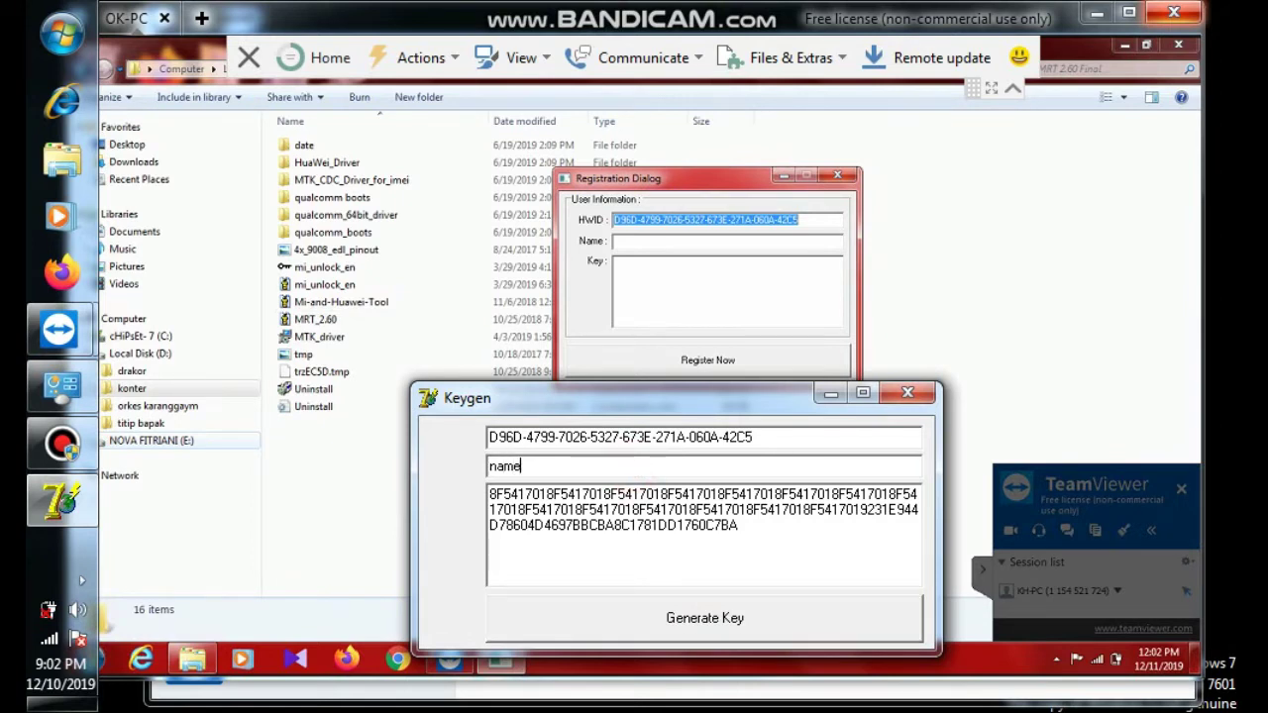
left_click(708, 619)
Step: Copy "name" from the Keygen into the Name field of the remote Registration Dialog
double_click(535, 465)
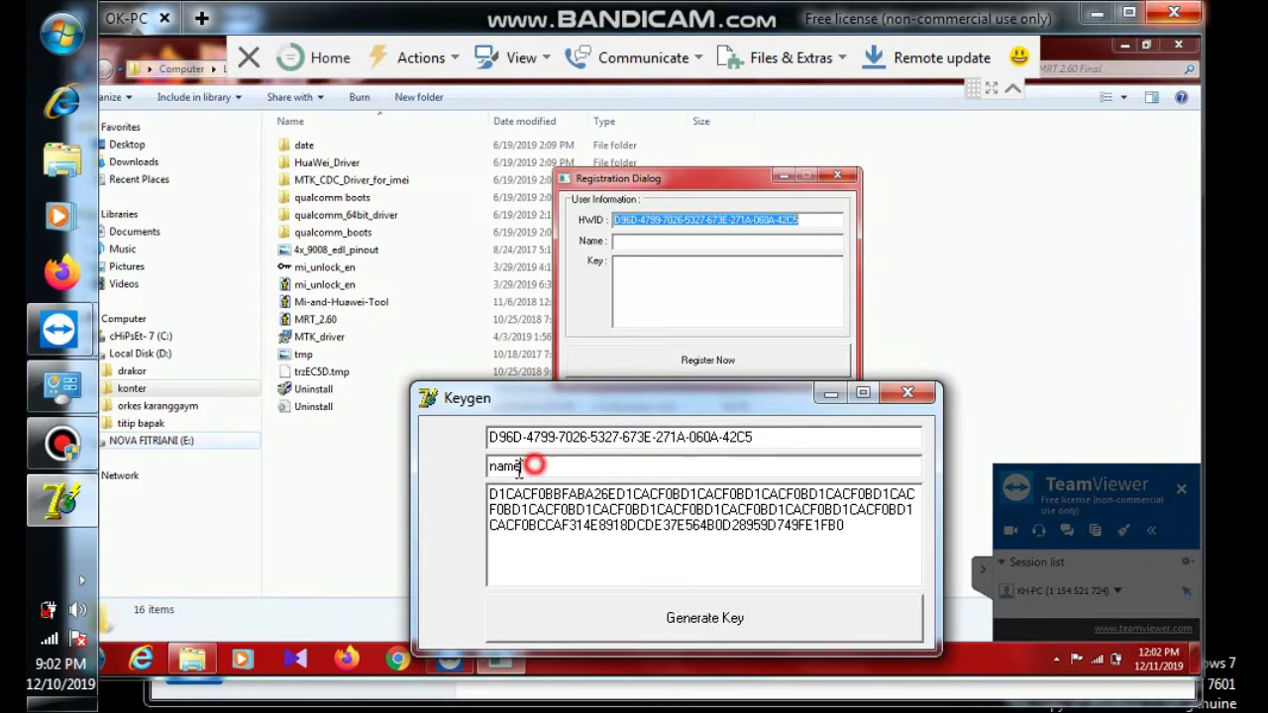
right_click(500, 464)
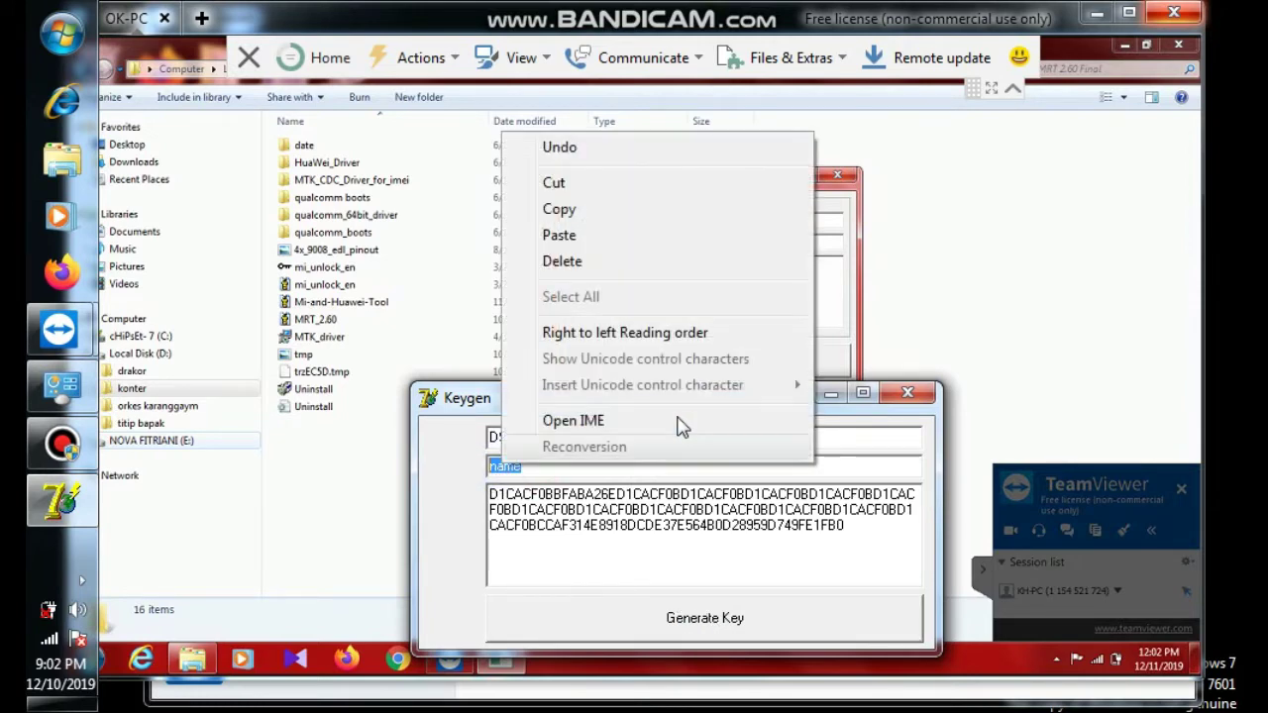
left_click(558, 208)
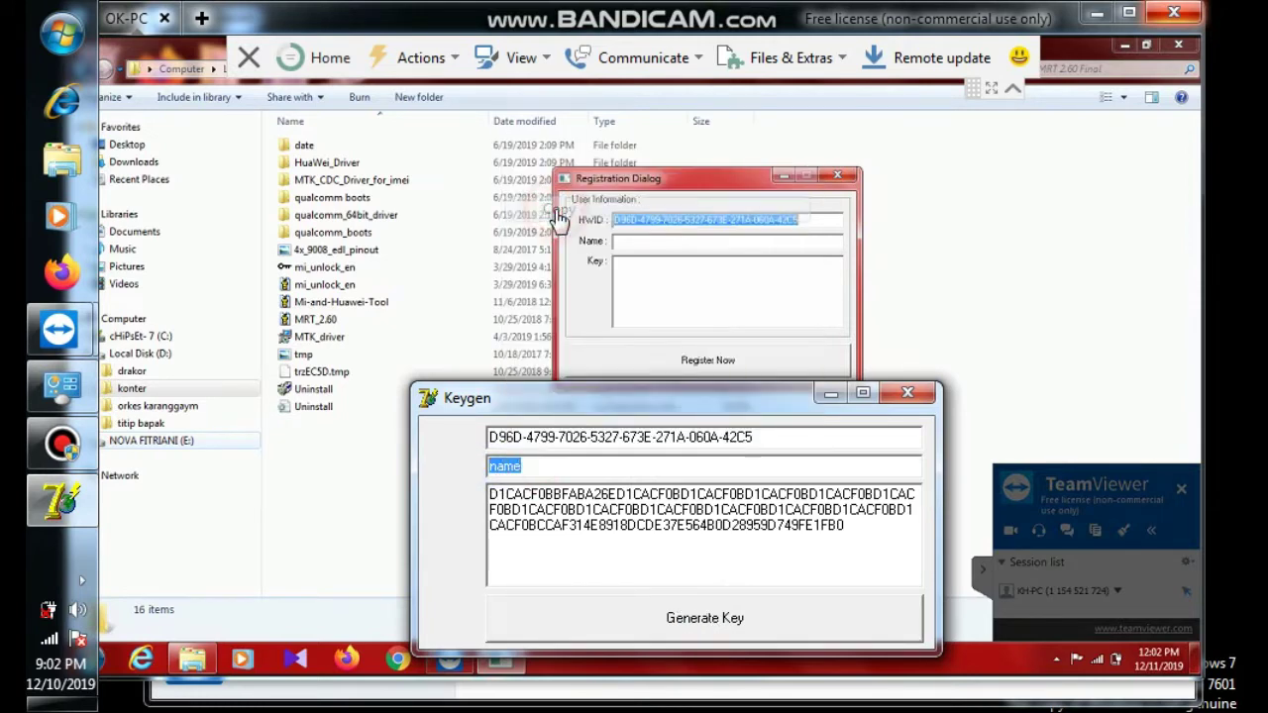
left_click(645, 249)
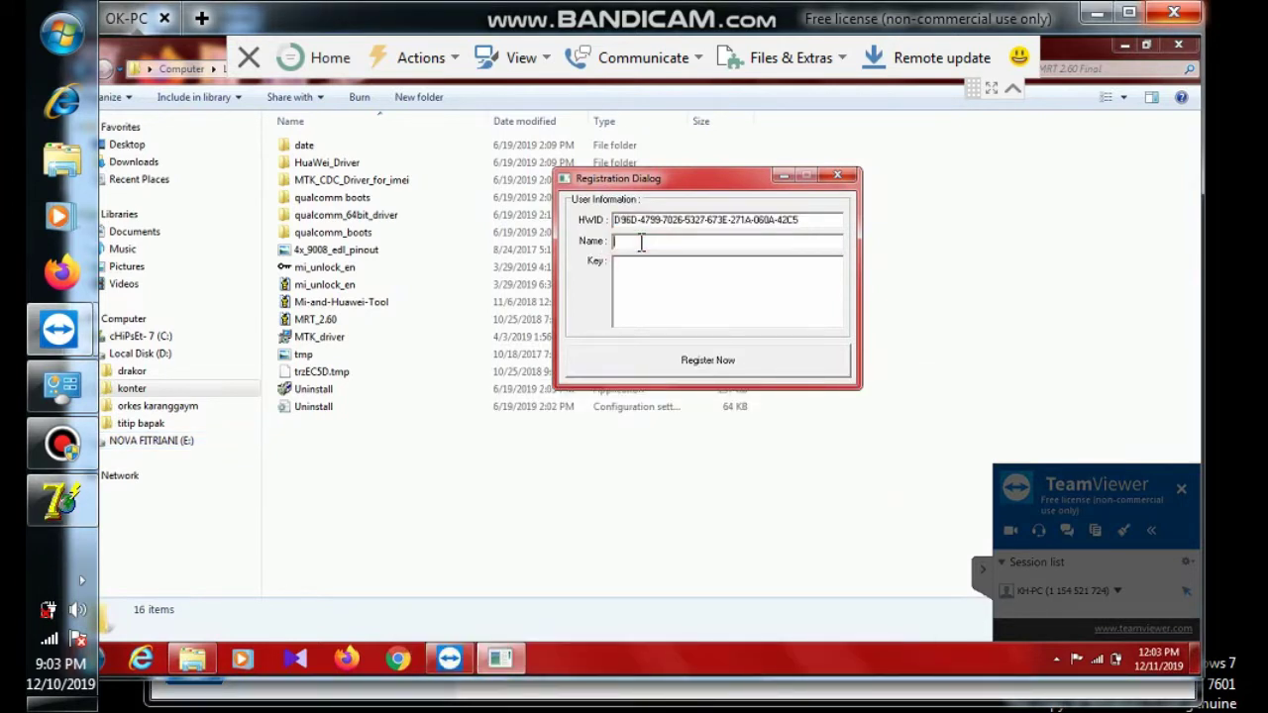
left_click(641, 252)
right_click(640, 250)
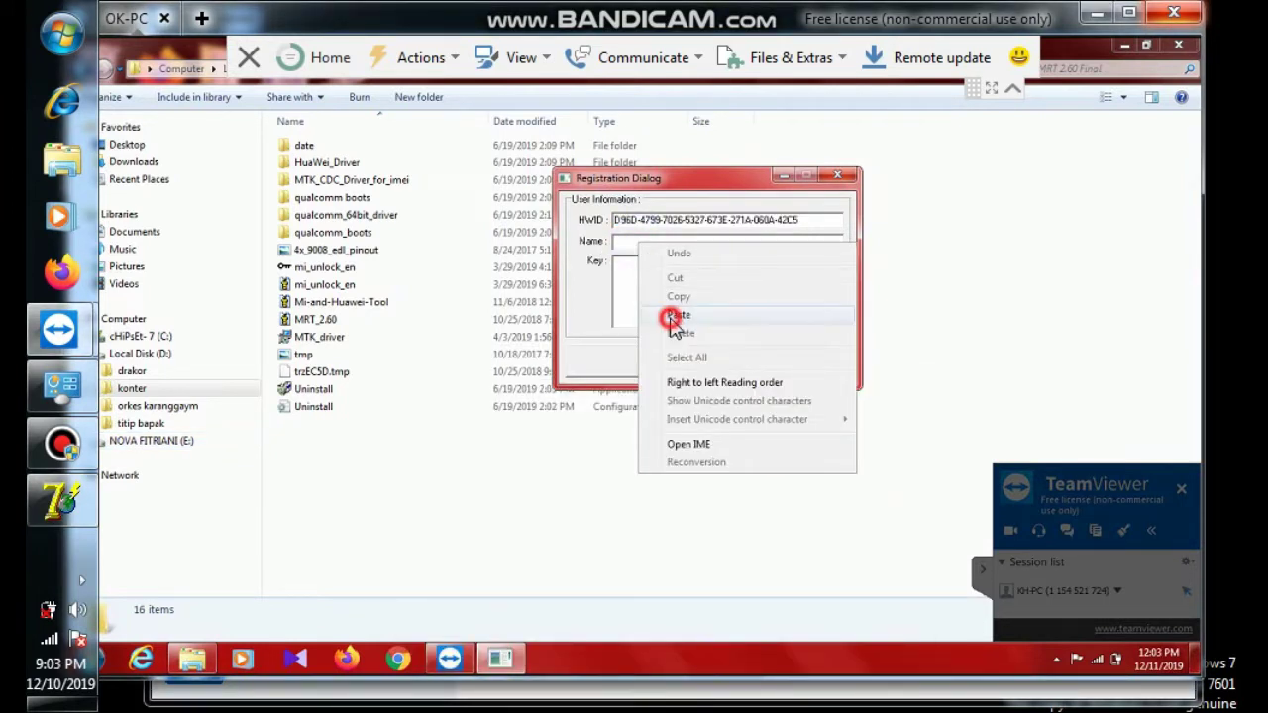
left_click(671, 320)
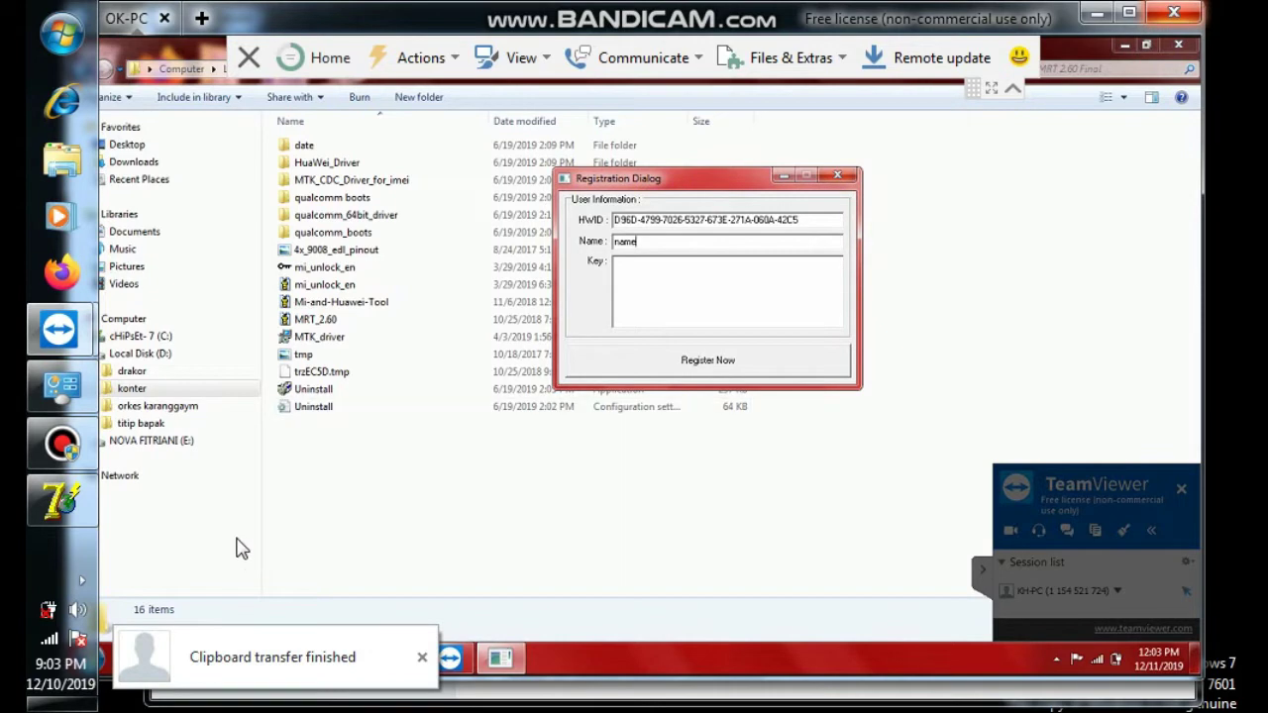
Step: Copy the generated registration key from the Keygen into the Key field of the remote Registration Dialog
left_click(59, 501)
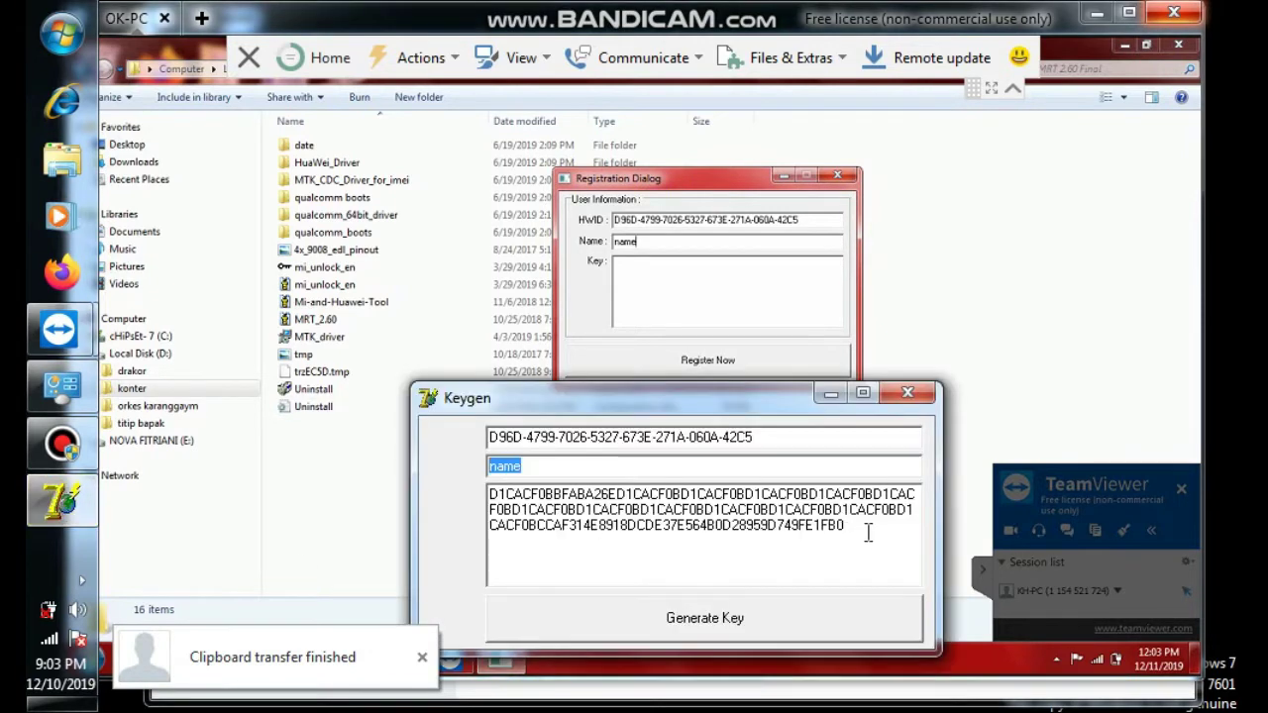
left_click_drag(864, 532, 489, 501)
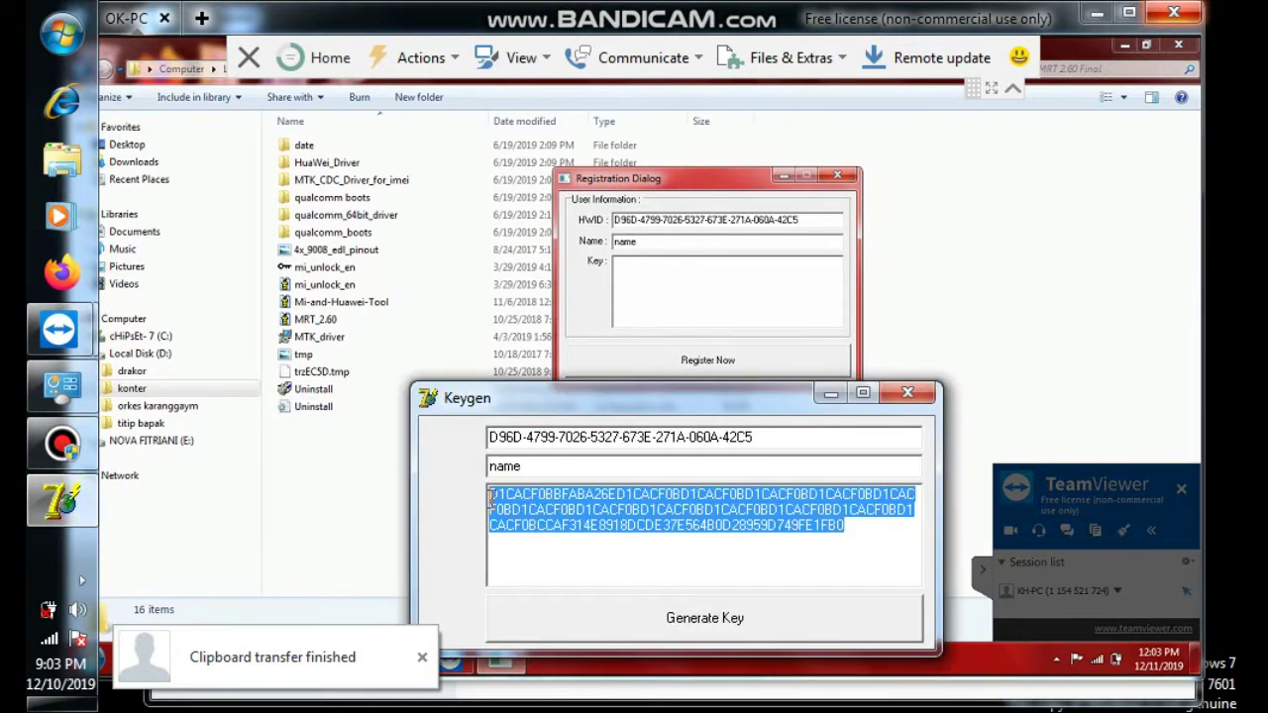
right_click(524, 501)
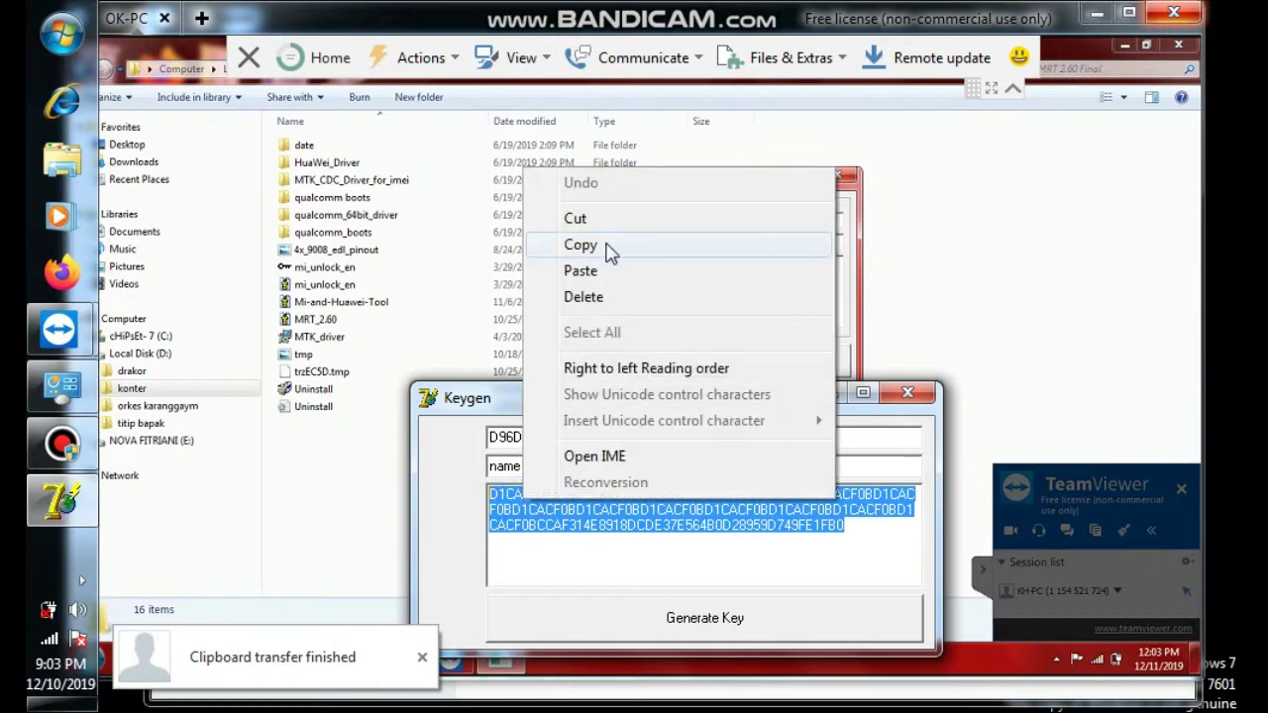
left_click(605, 245)
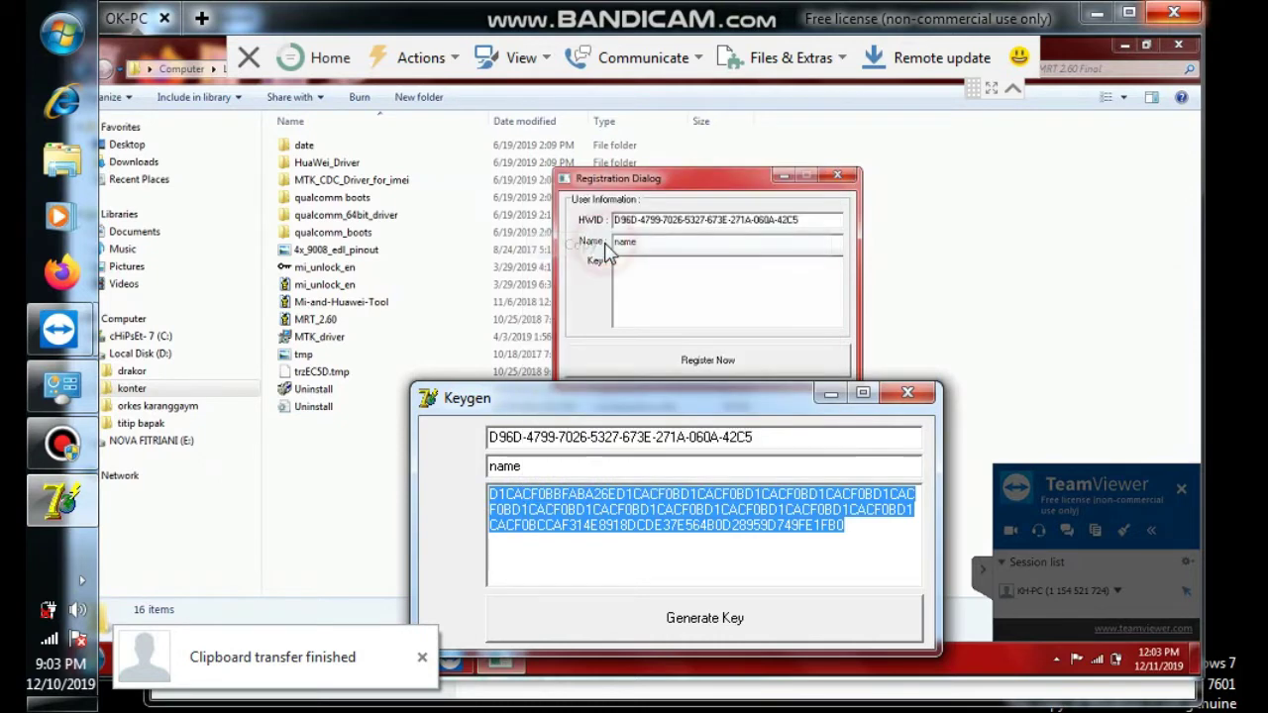
left_click(659, 300)
right_click(656, 296)
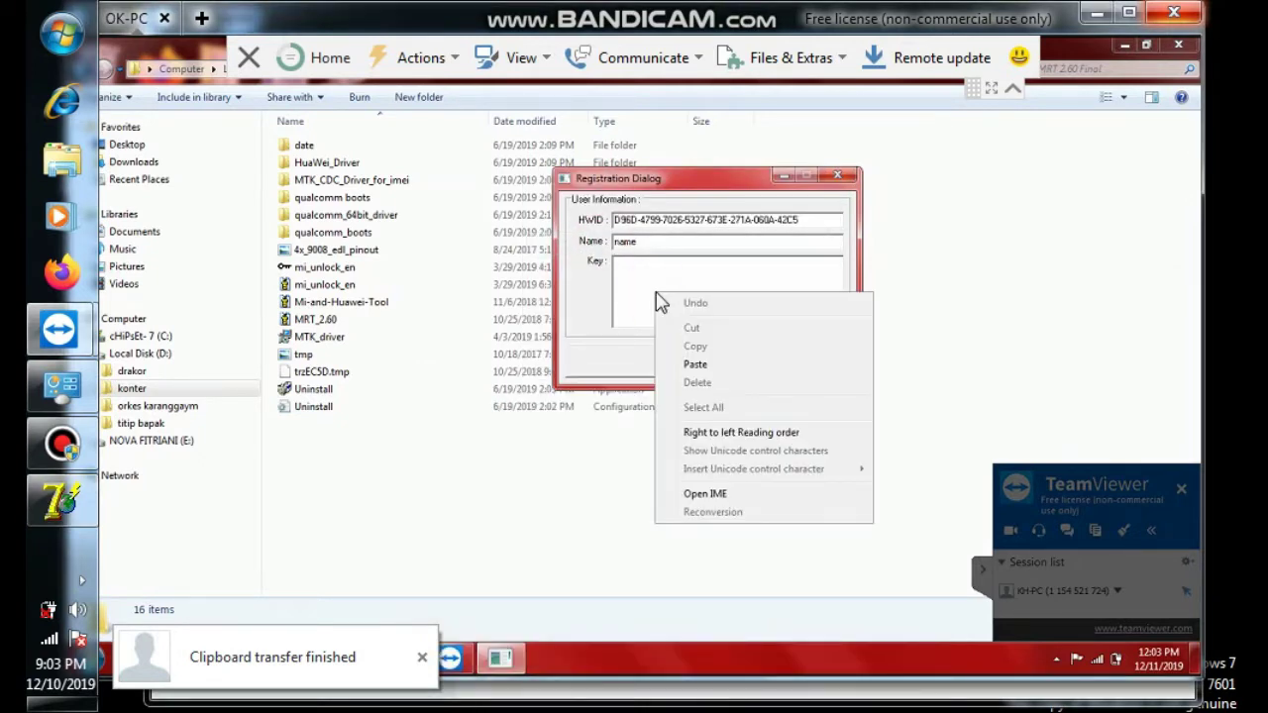
left_click(694, 364)
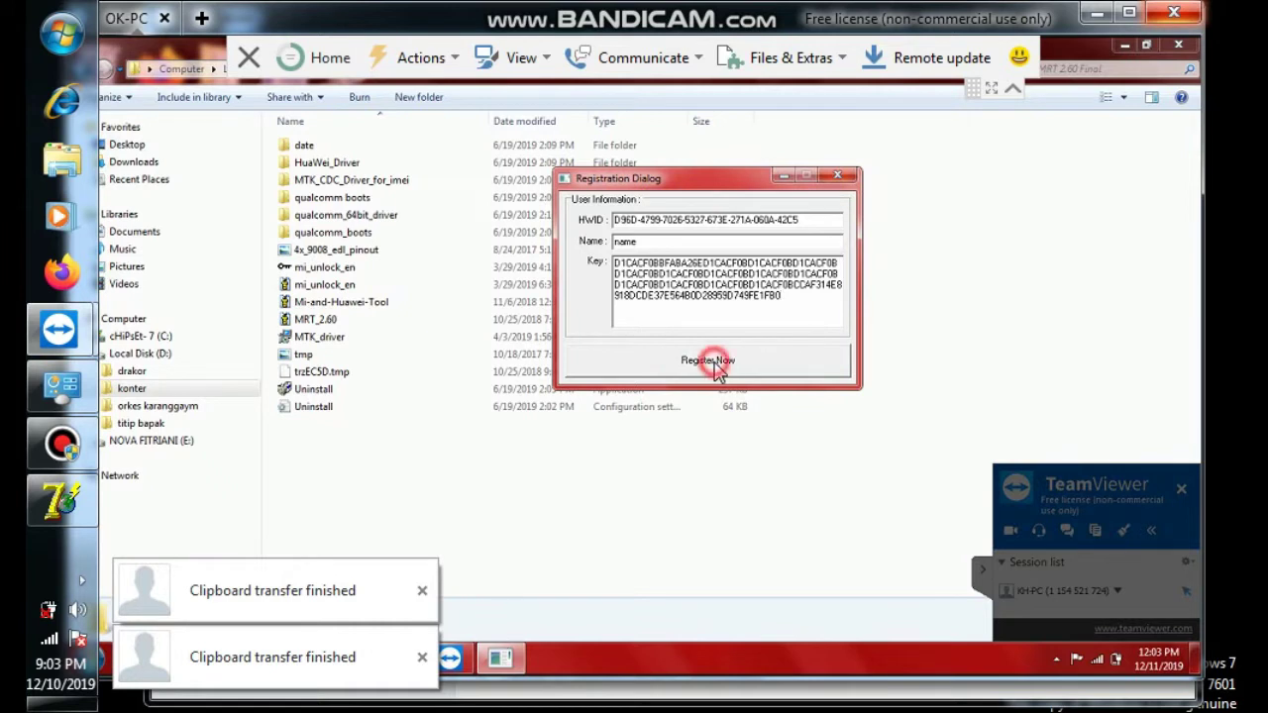
Step: Submit the registration, acknowledge the restart notice, and close the Registration Dialog
left_click(715, 363)
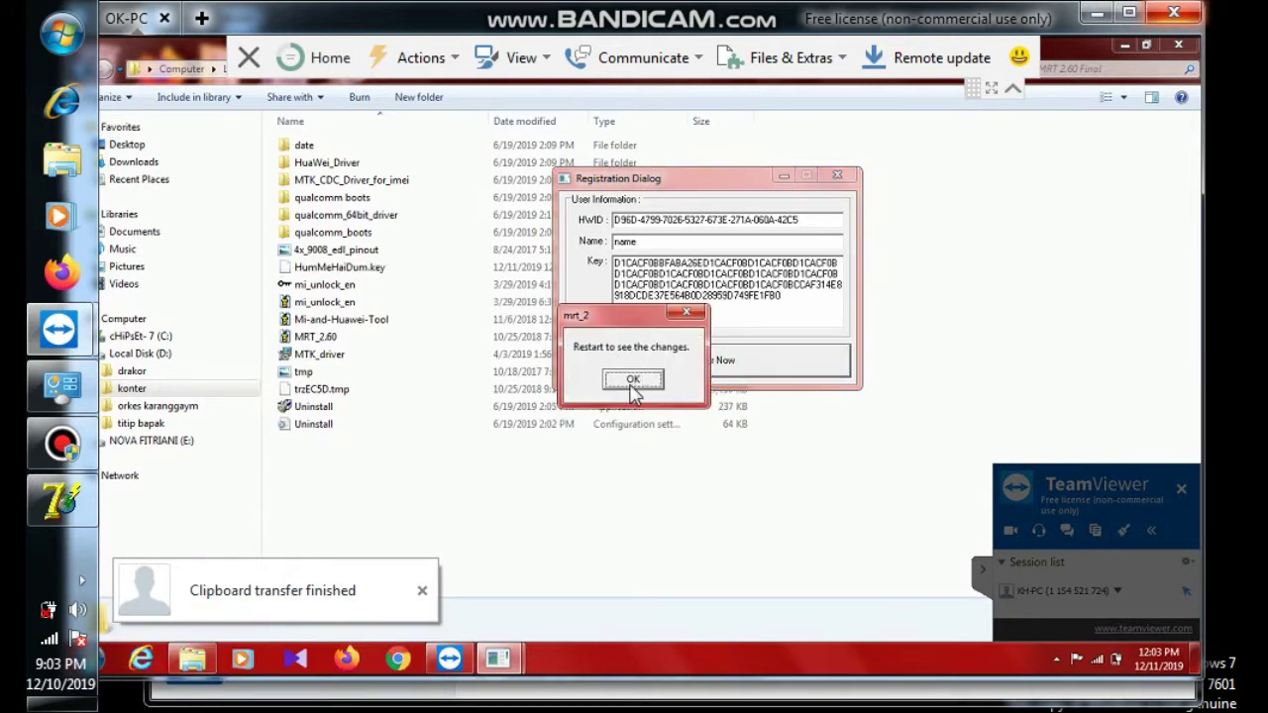
left_click(635, 387)
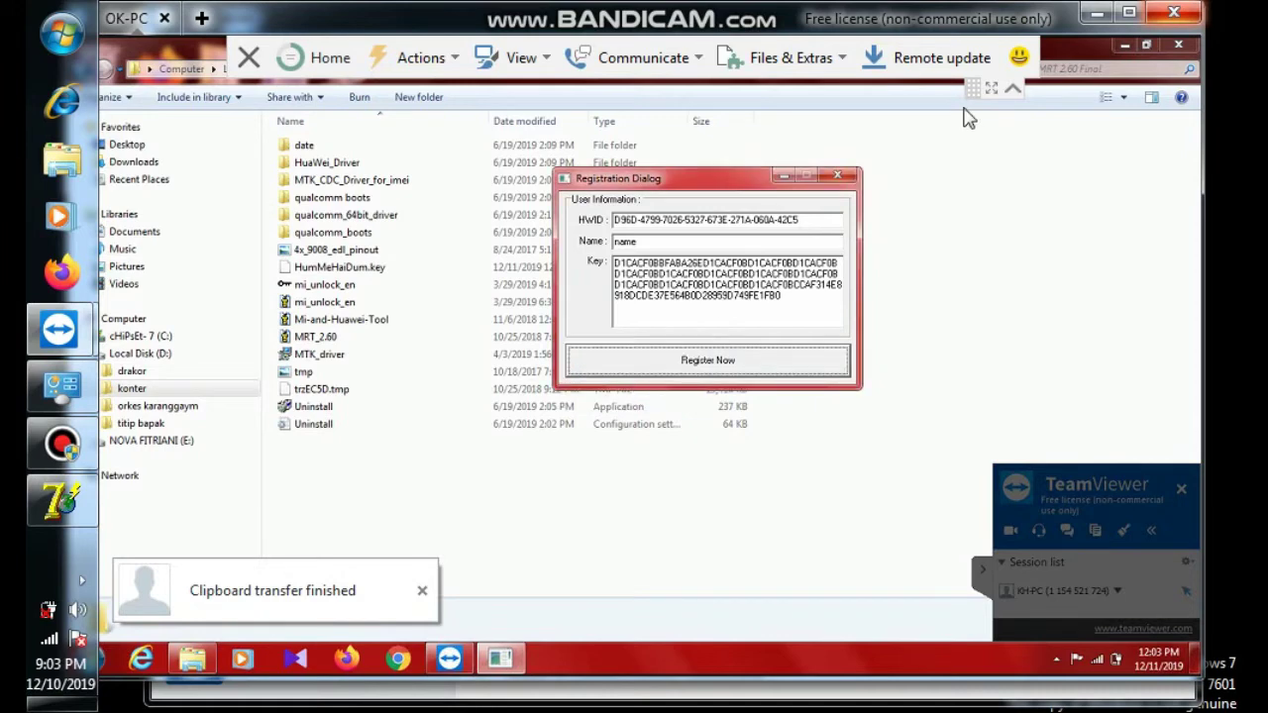
left_click(839, 179)
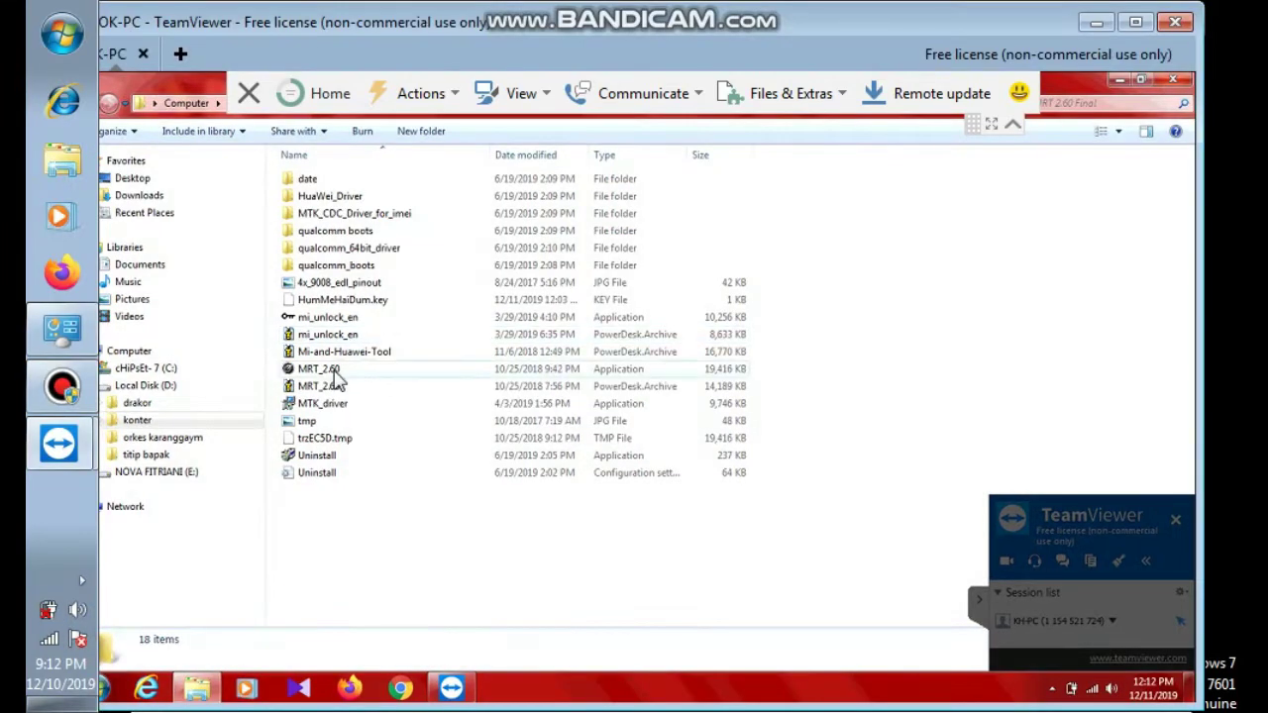
Step: Relaunch the MRT_2.60 application from the MRT 2.60 Final folder on the remote computer
left_click(334, 375)
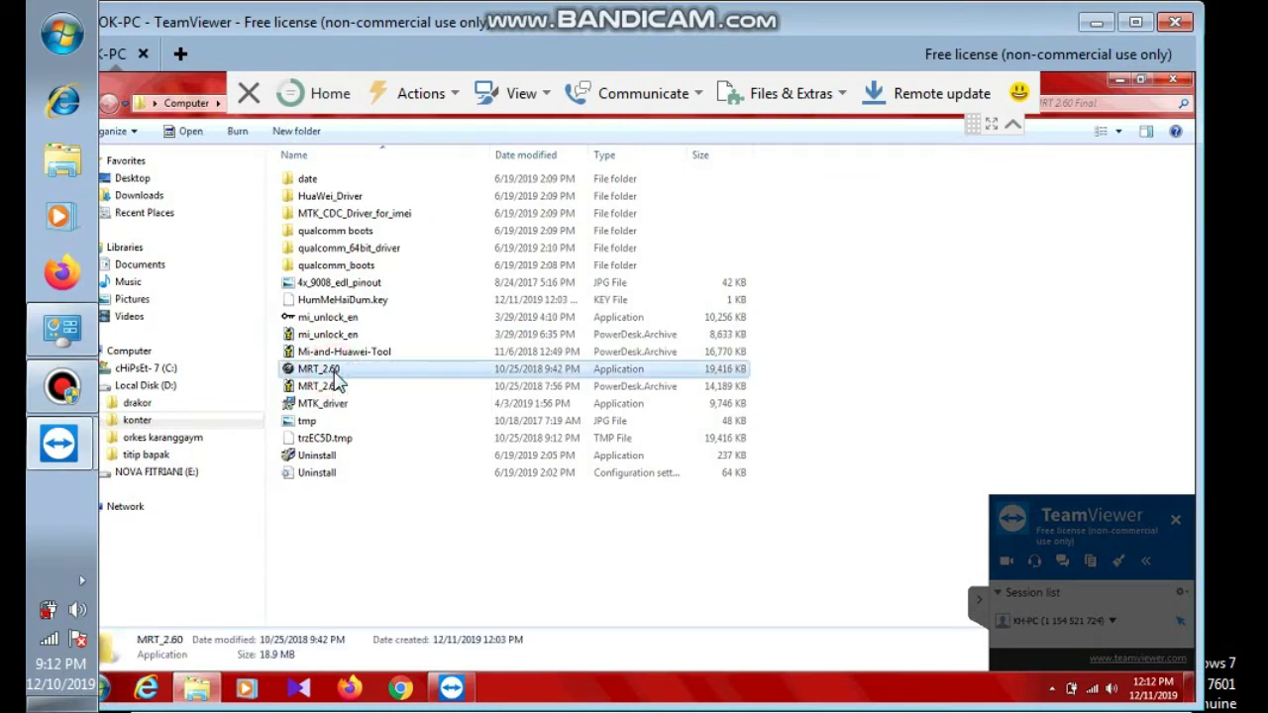
double_click(332, 368)
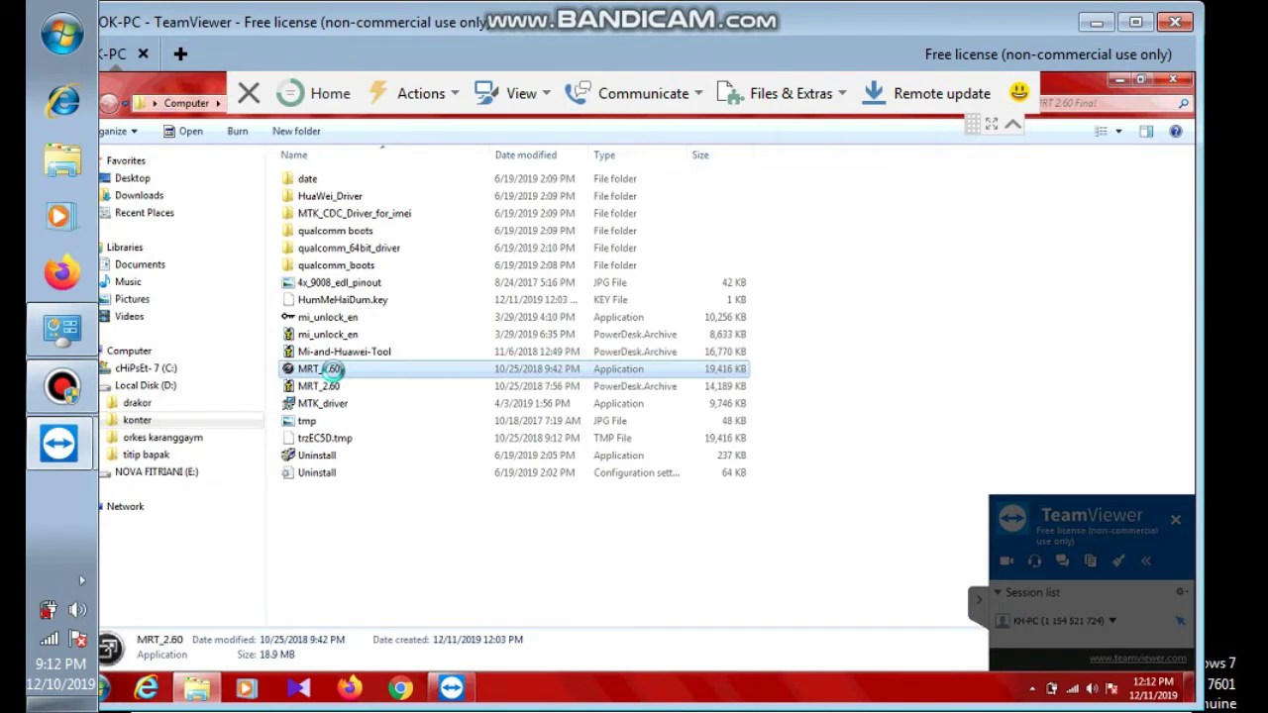
right_click(331, 369)
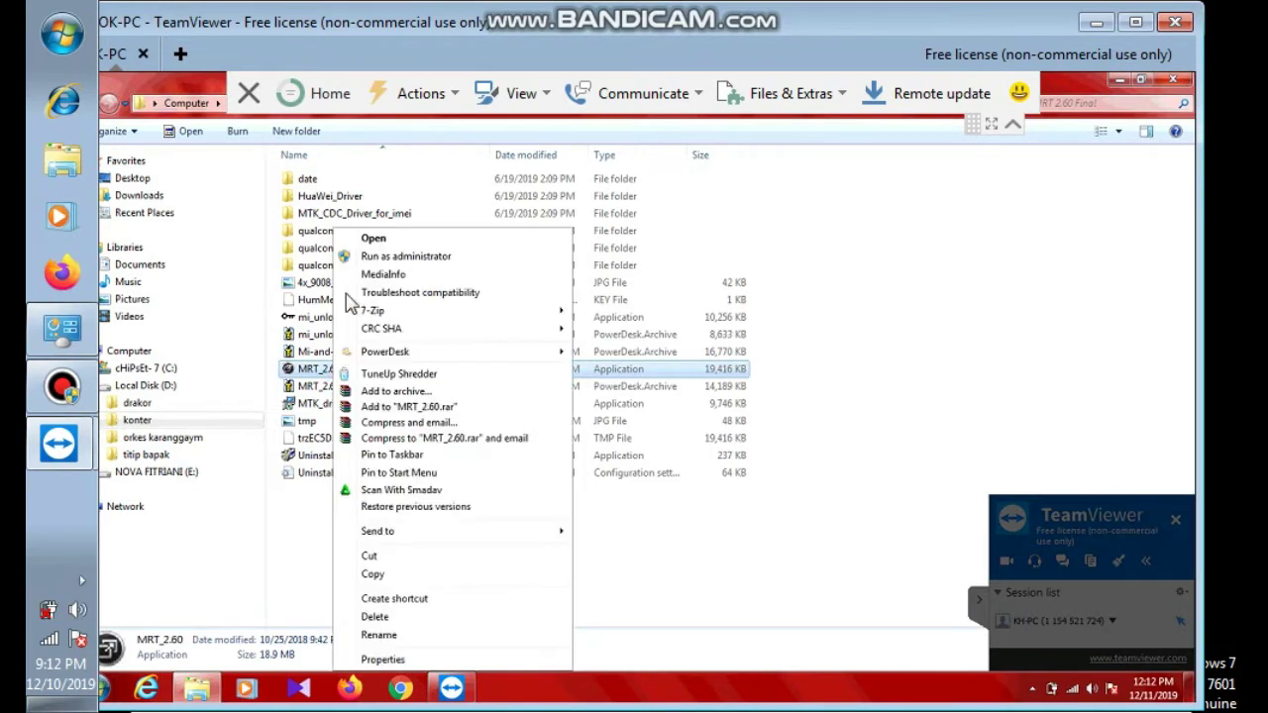
left_click(418, 240)
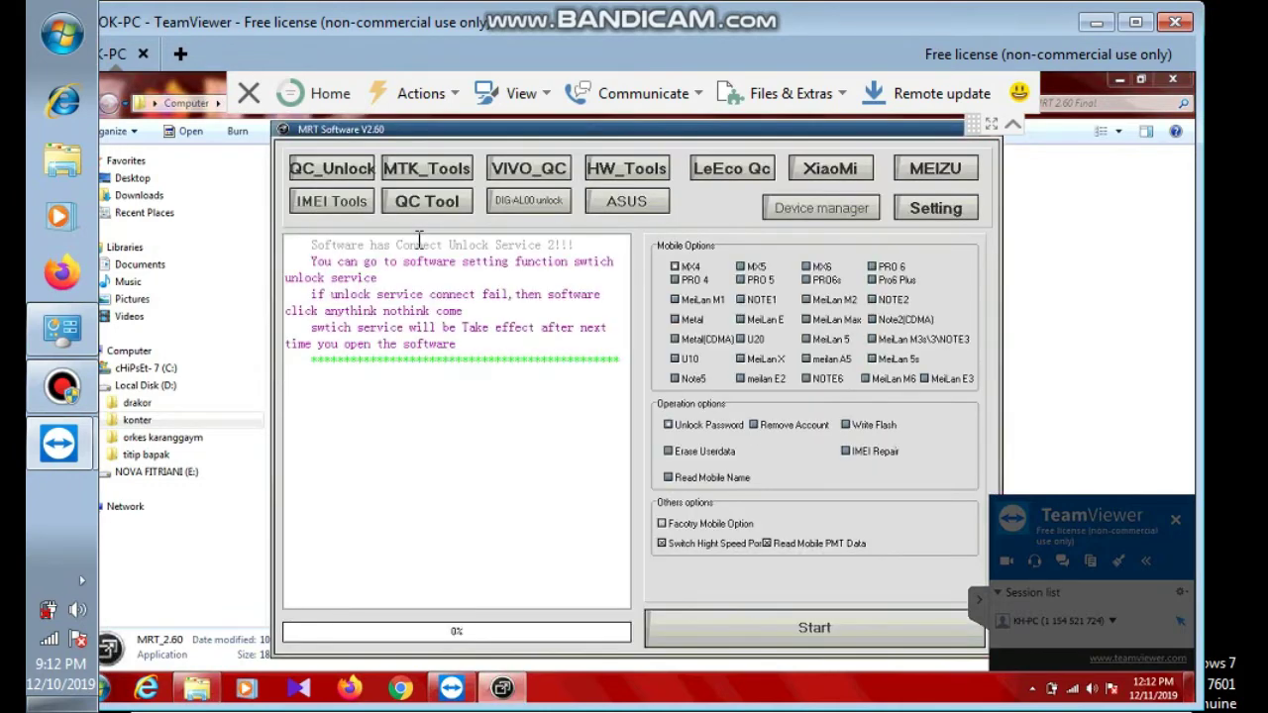
Step: Open MTK_Tools and set it to Format(Unlock) with BBK(VIVO) only and the Y83_Only init boot option
left_click(420, 173)
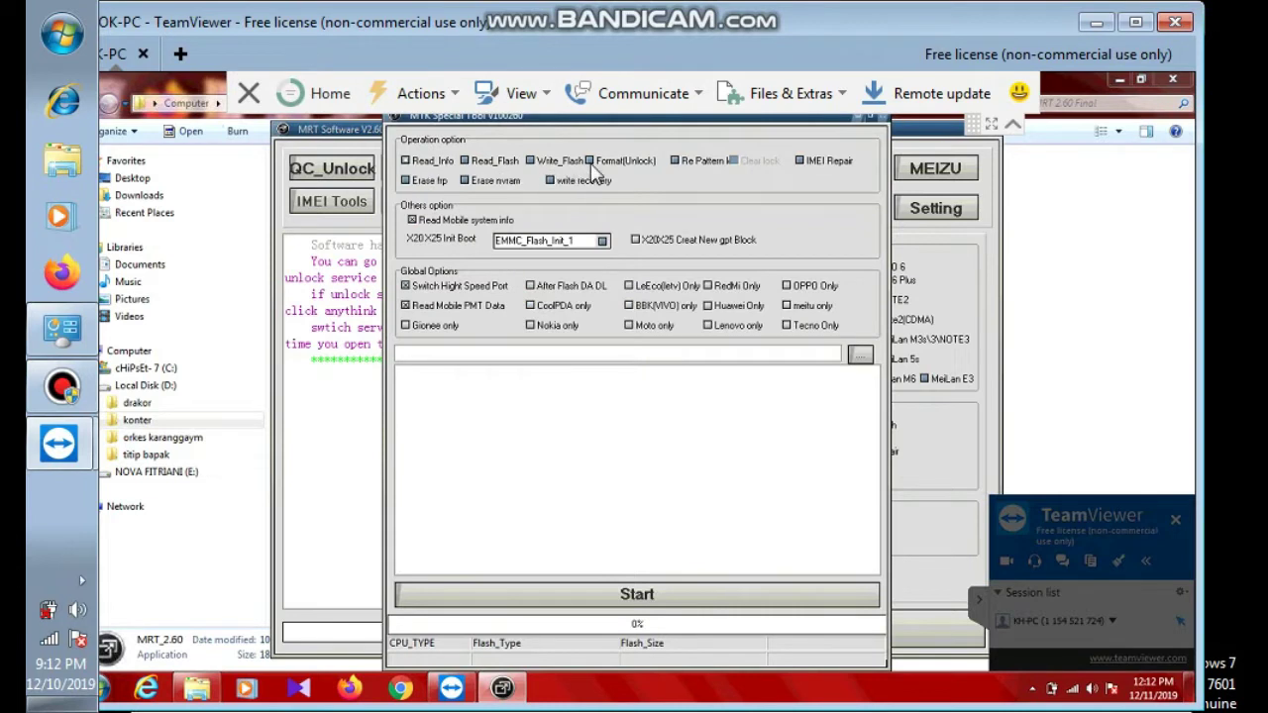
left_click(593, 161)
left_click(631, 308)
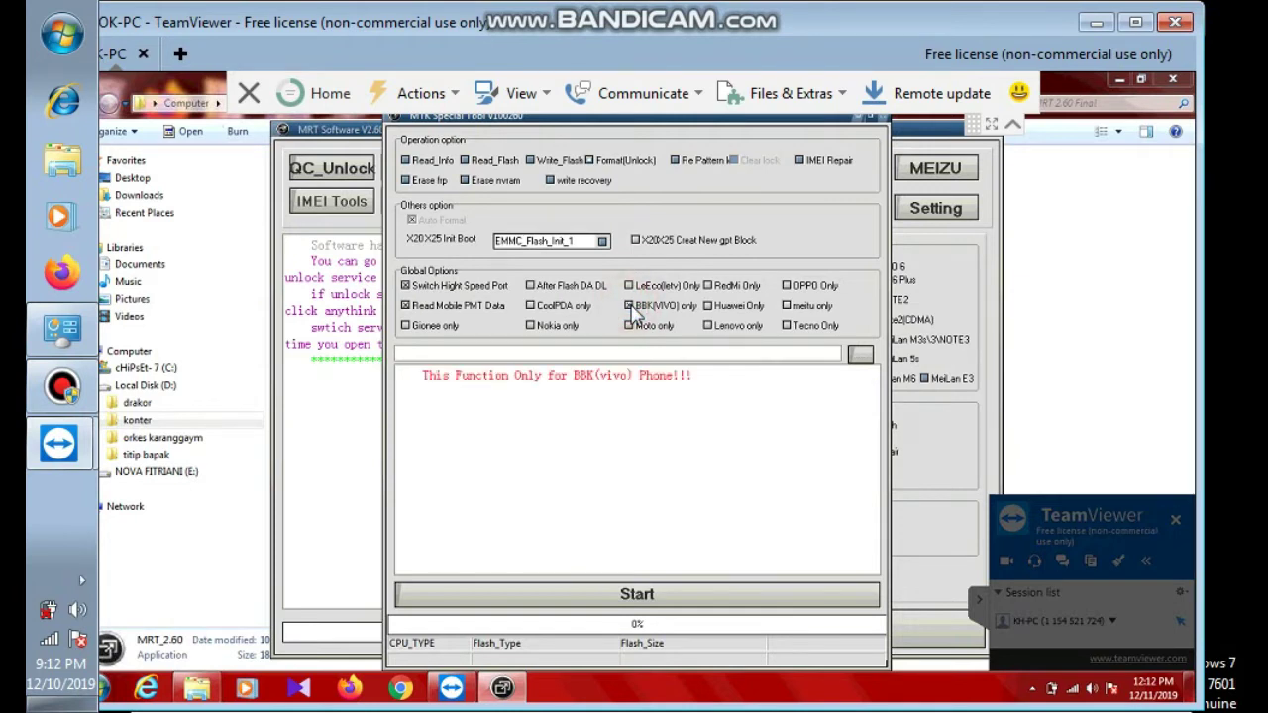
left_click(603, 242)
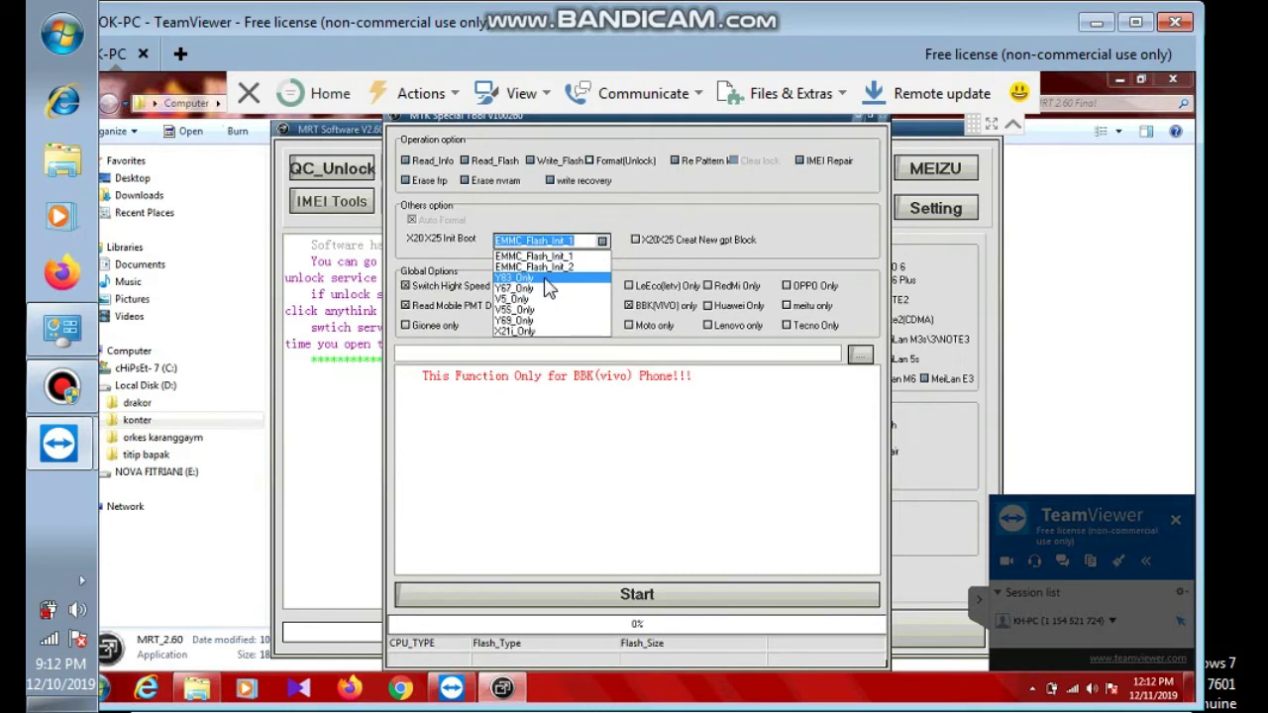
left_click(548, 278)
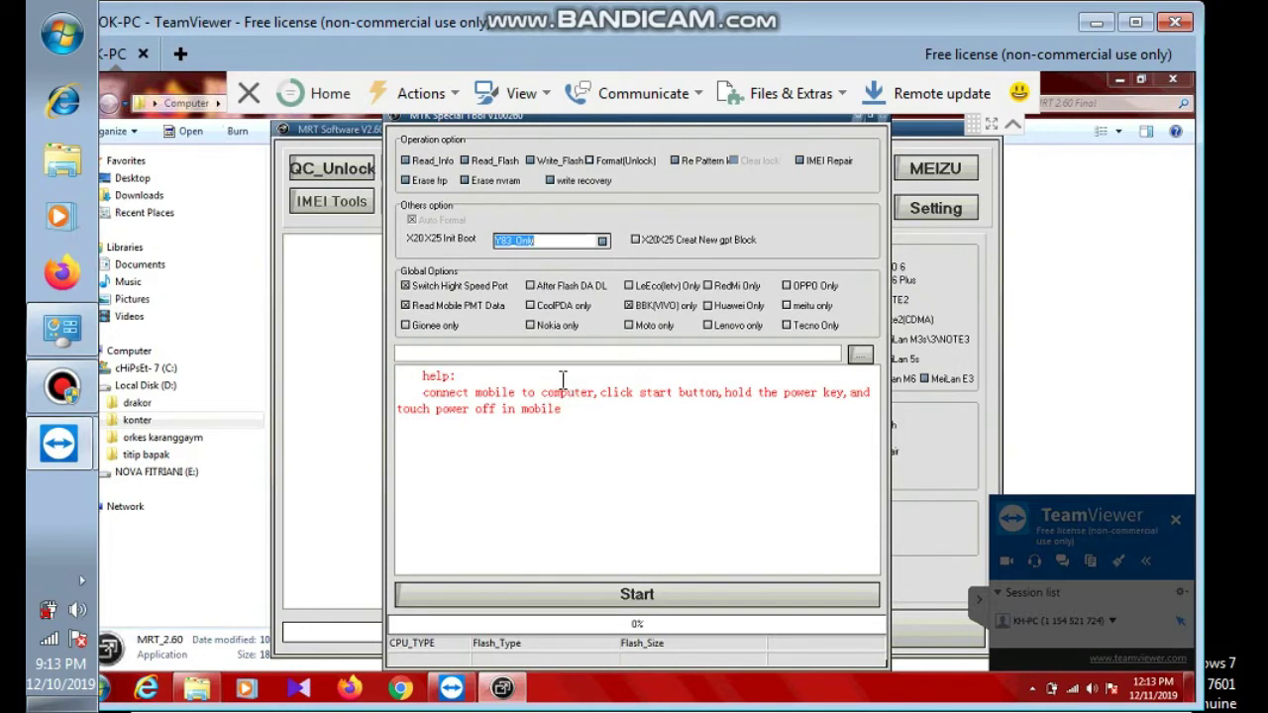
Step: Start the Format(Unlock) operation, then view the device driver installation status and close it
left_click(583, 588)
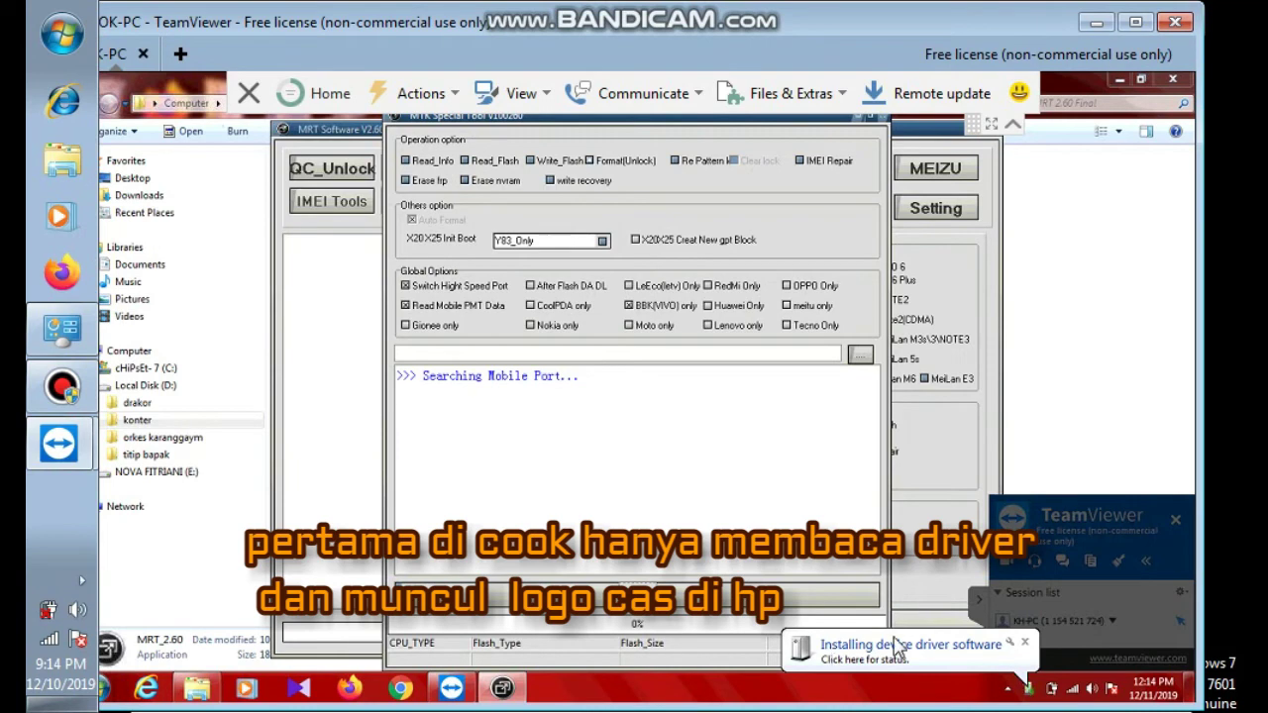
left_click(1032, 687)
left_click(1031, 608)
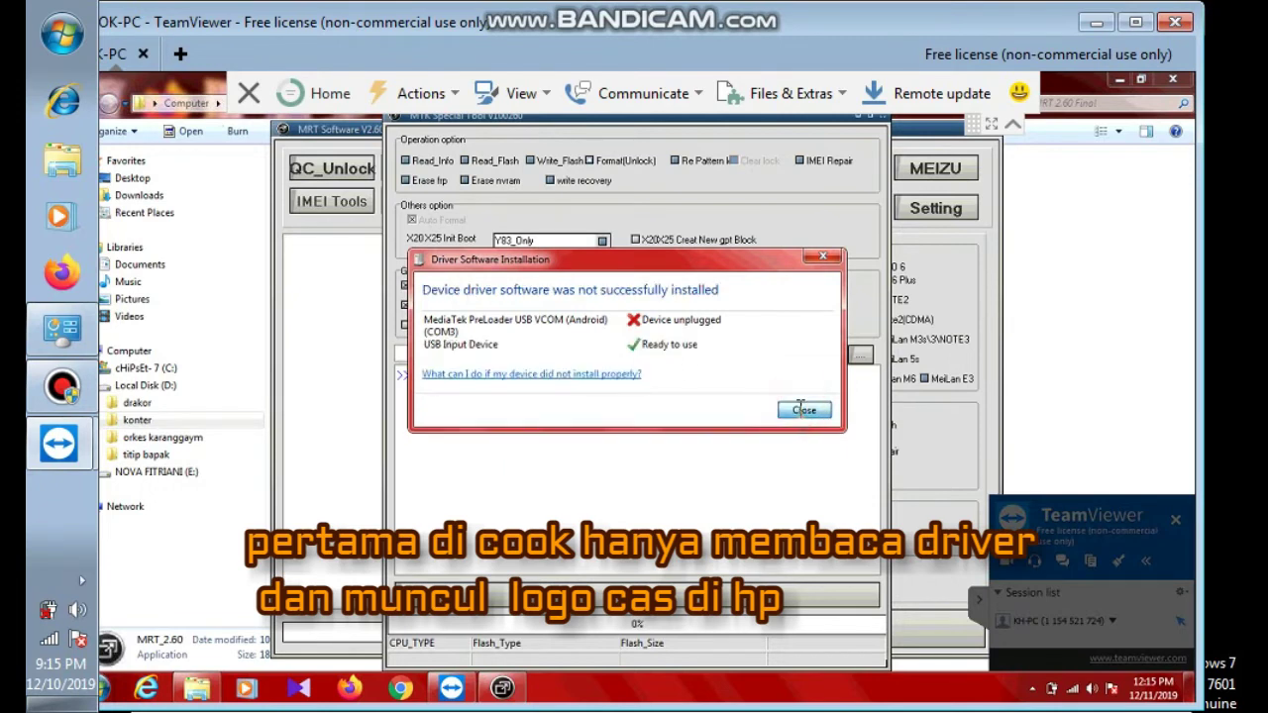
left_click(804, 409)
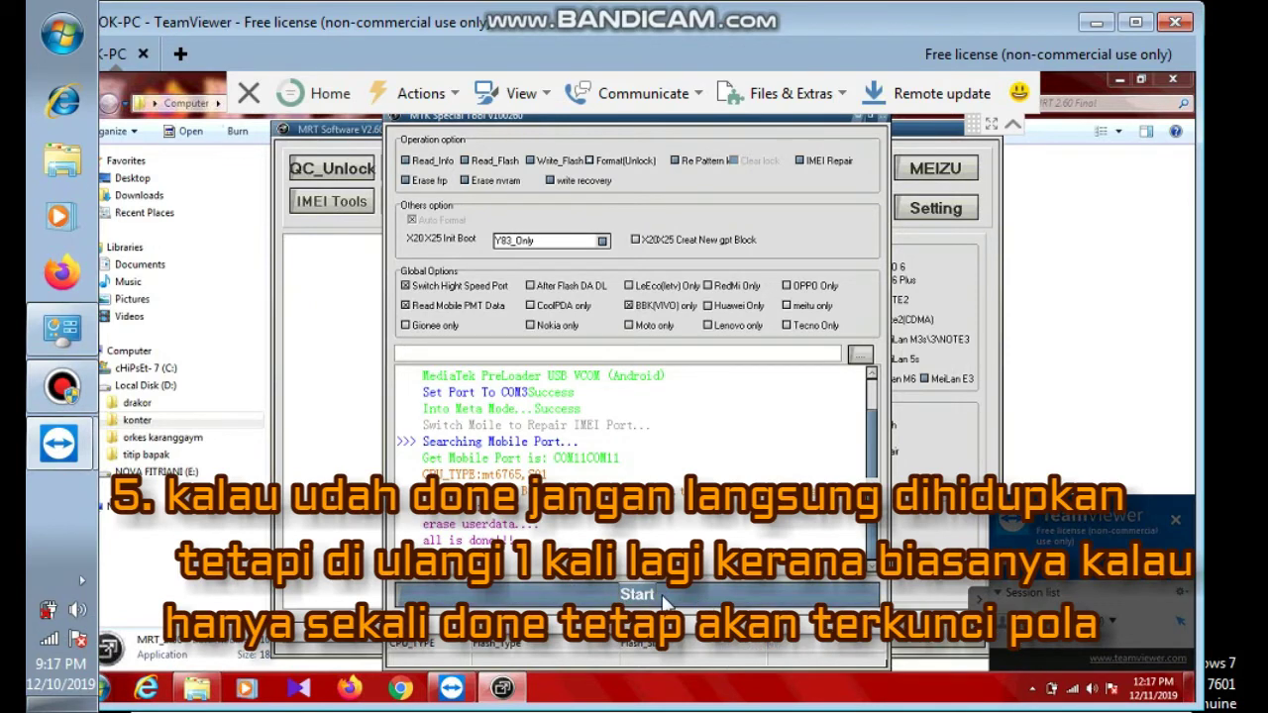
Step: Run the Format(Unlock) operation a second time and highlight the "all is done!!!" line in the log
left_click(664, 598)
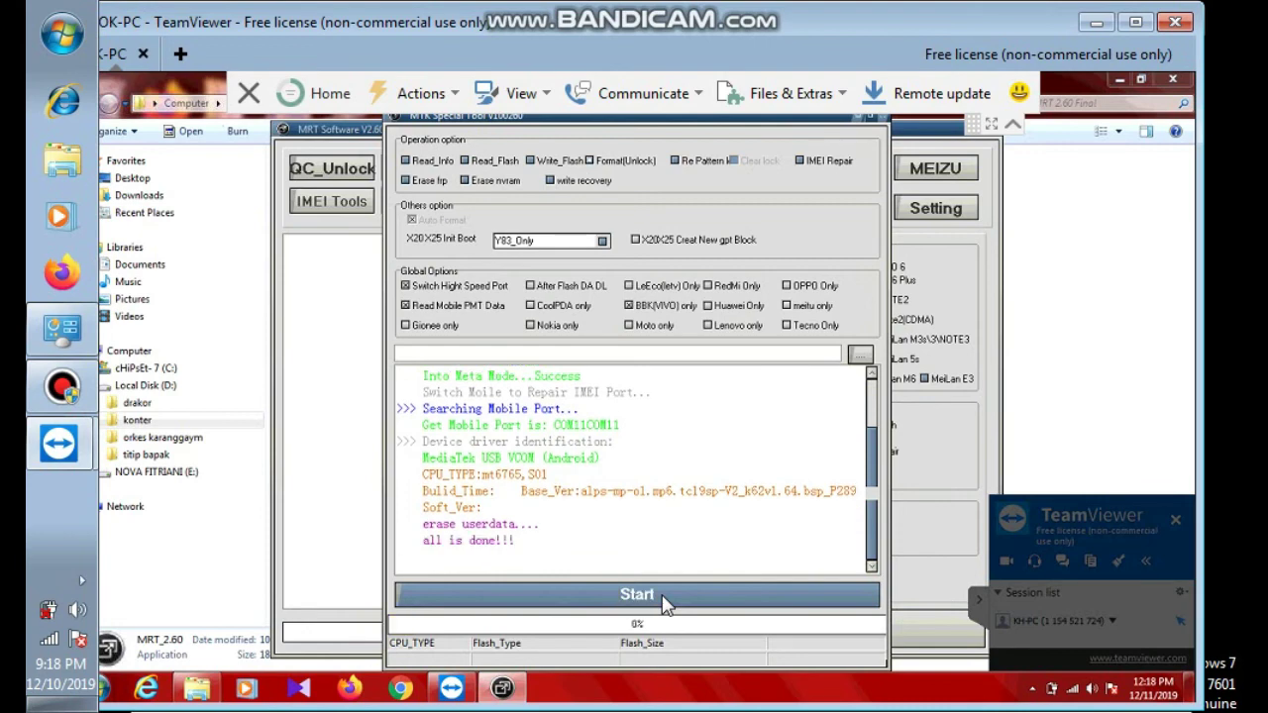
left_click(521, 541)
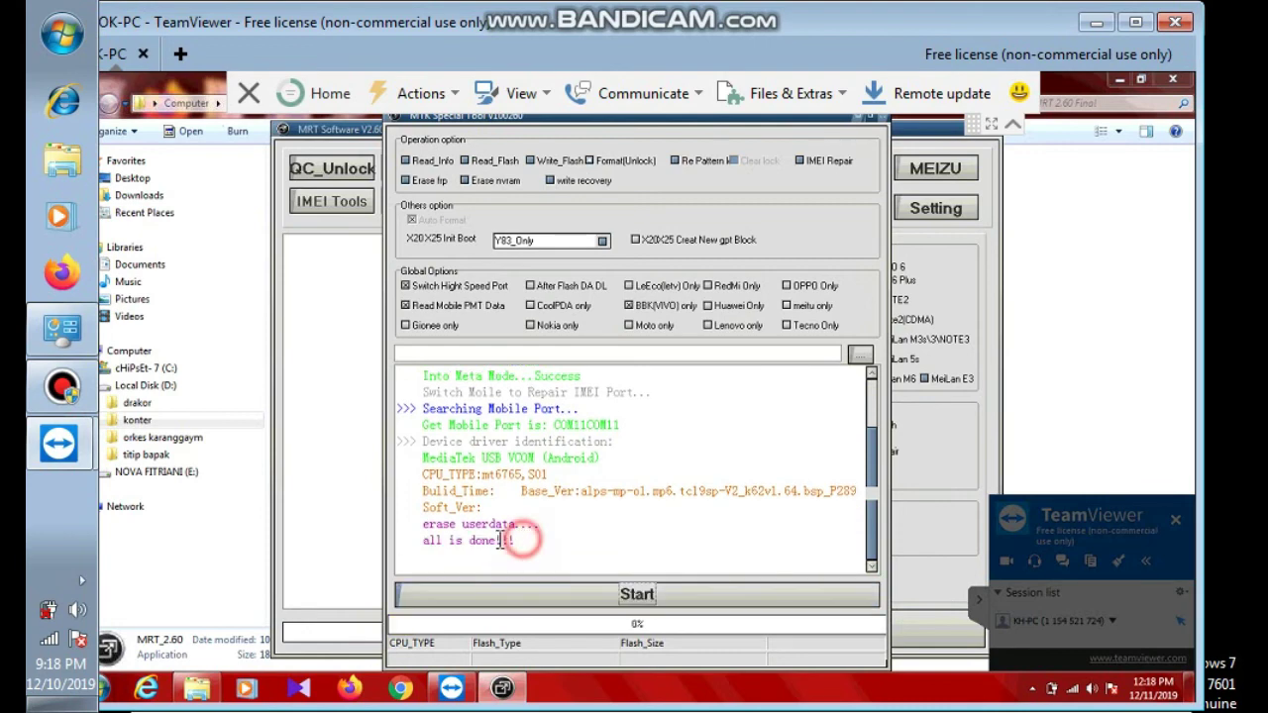
left_click_drag(500, 540, 416, 540)
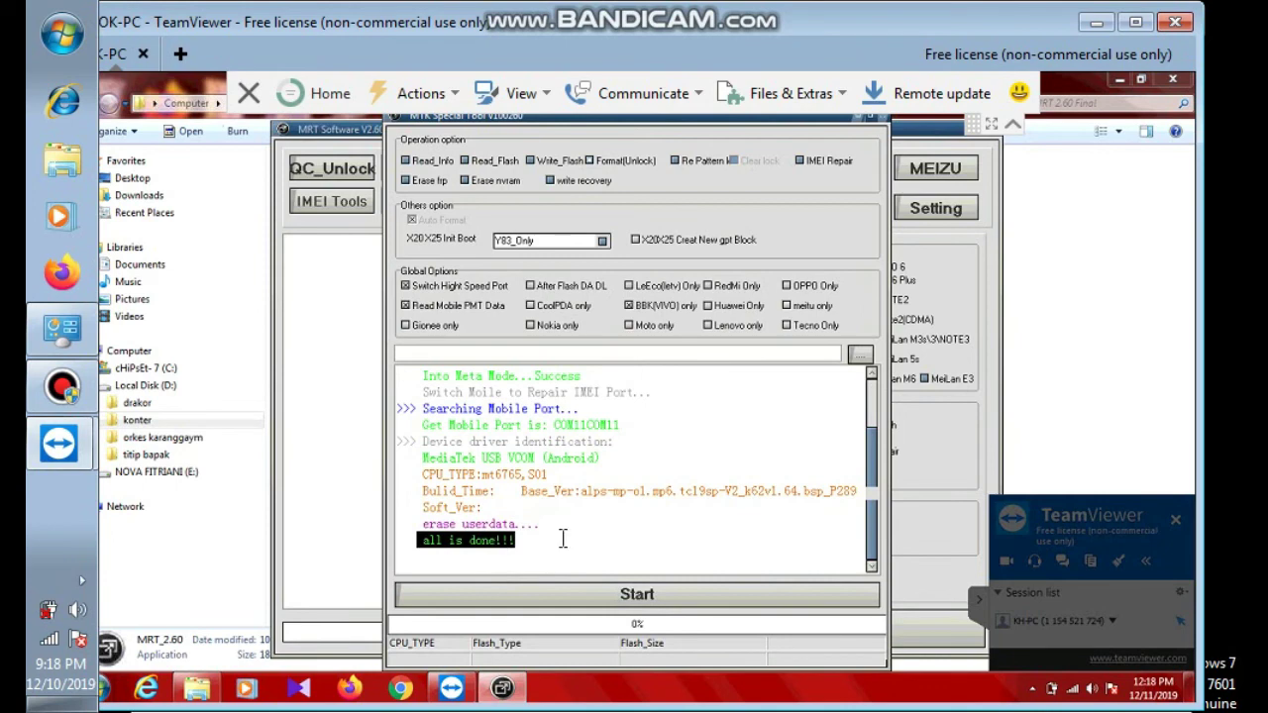